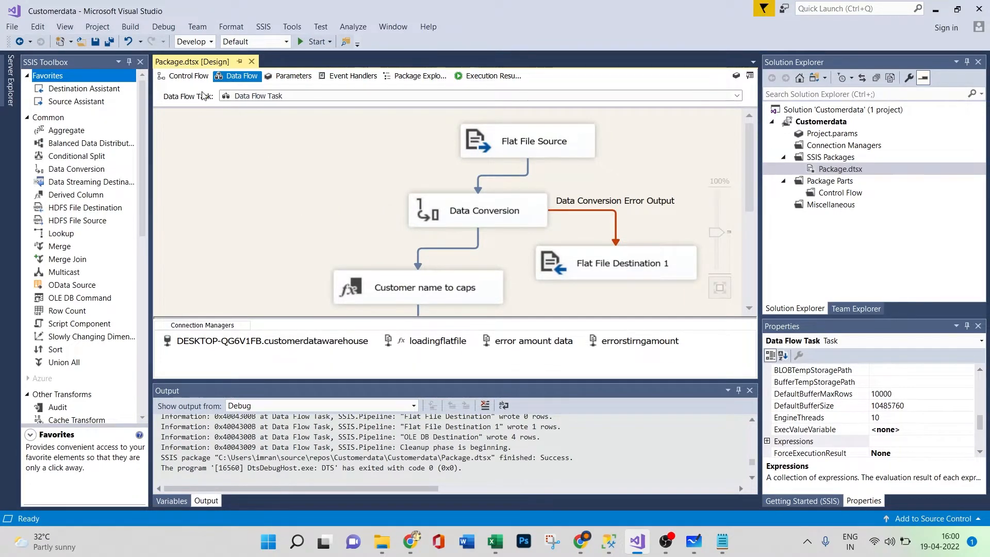
- Enable a breakpoint on the OnPreExecute event of the Foreach Loop Container in the control flow
left_click(185, 76)
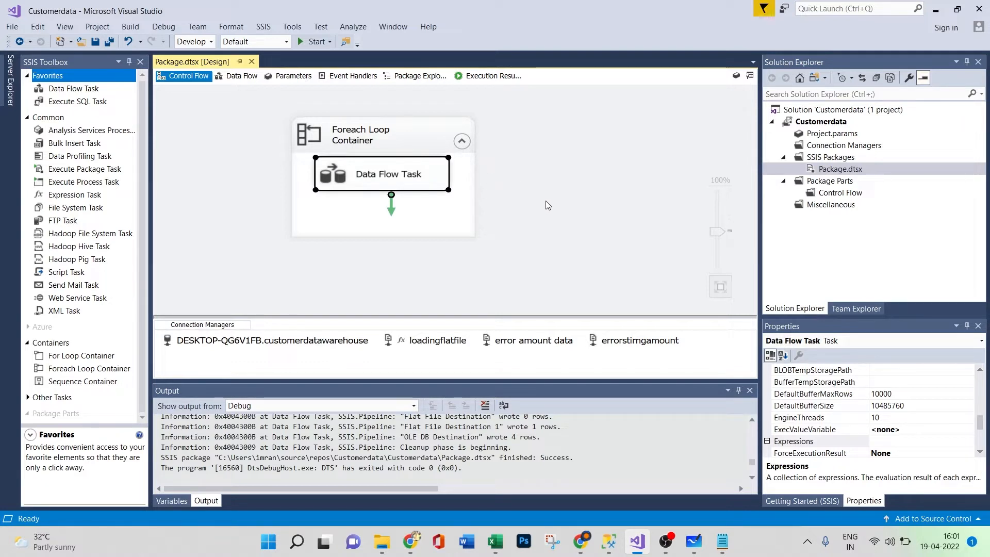
left_click(411, 136)
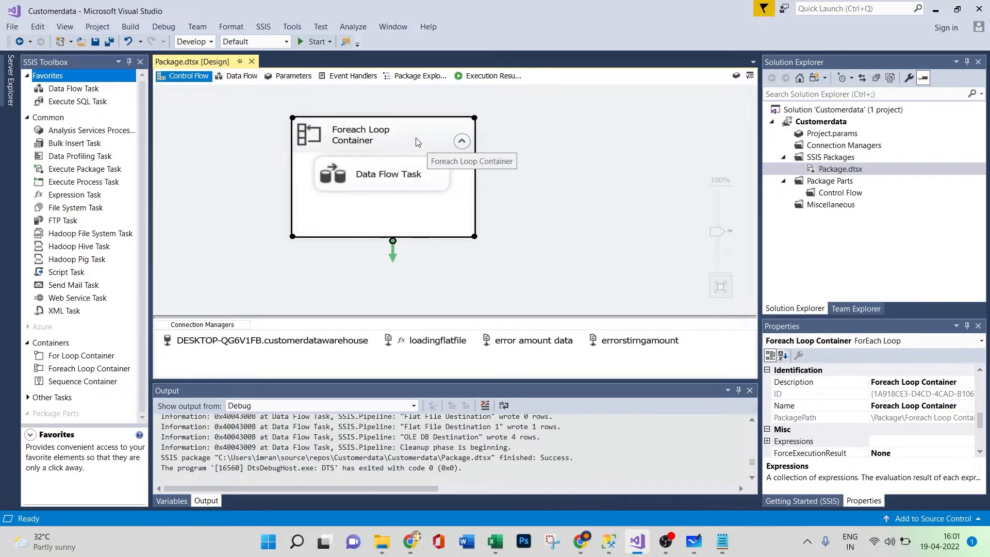
left_click(430, 182)
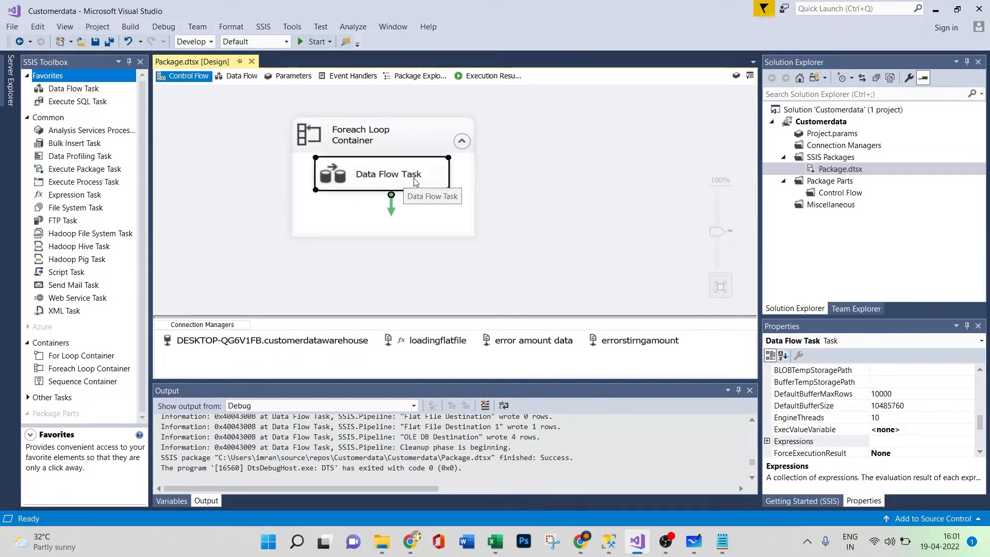
left_click(431, 136)
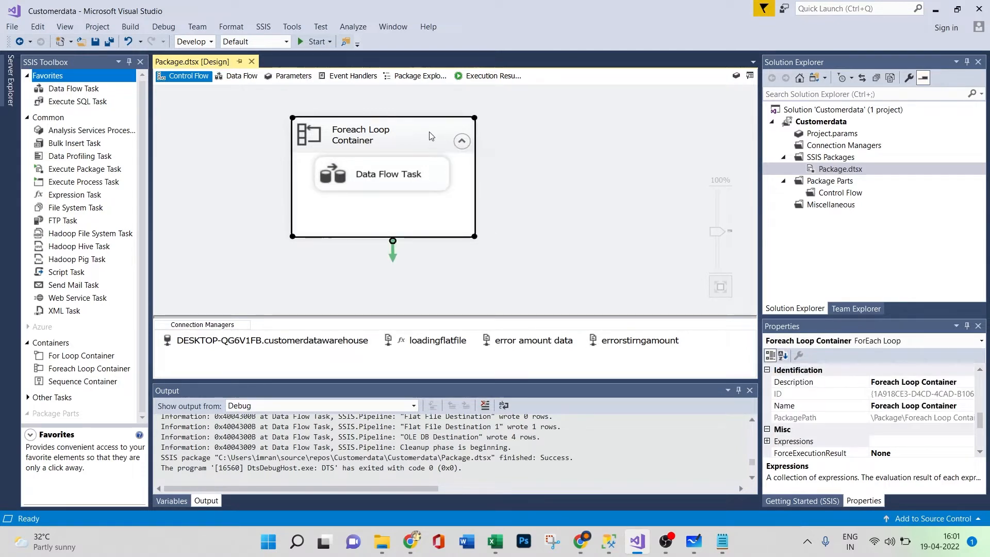
right_click(419, 133)
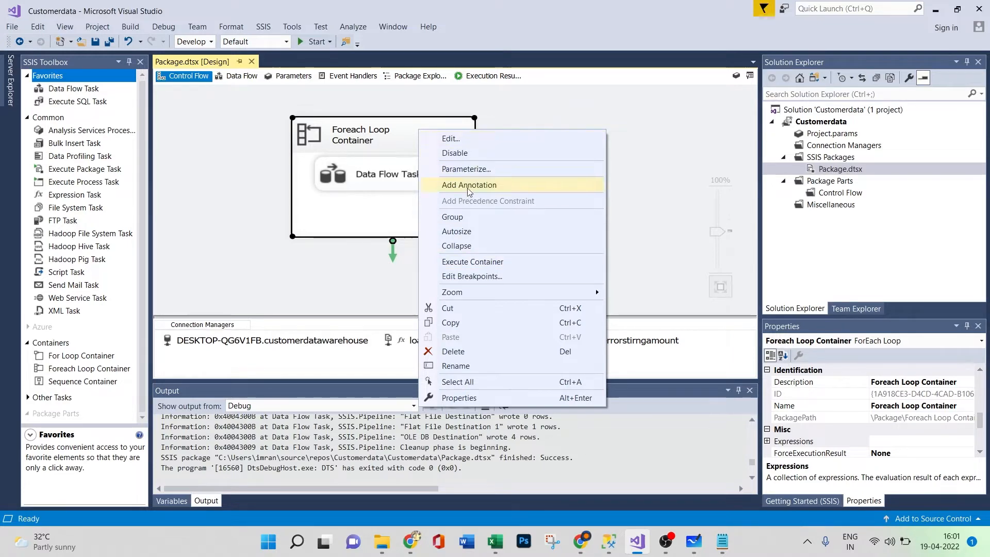
left_click(480, 277)
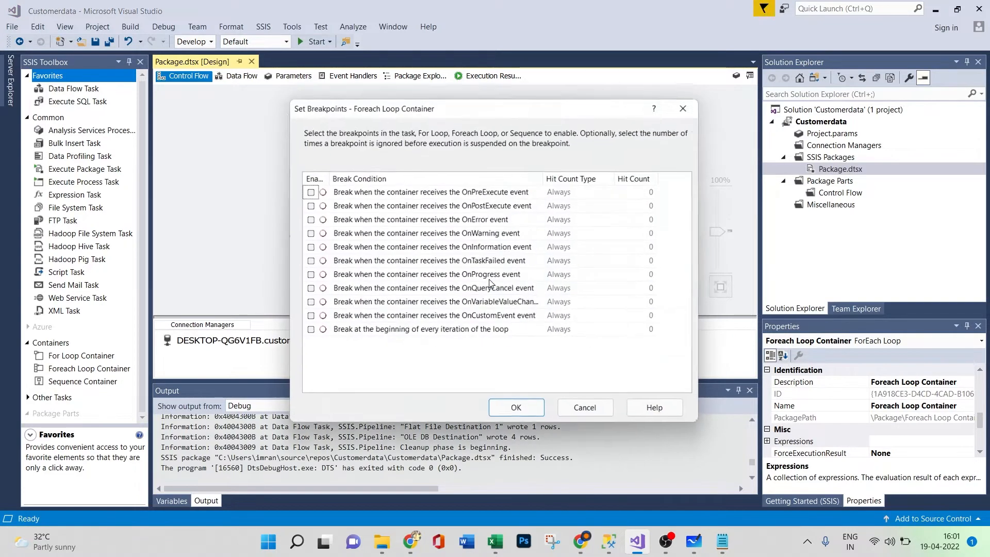
left_click(309, 192)
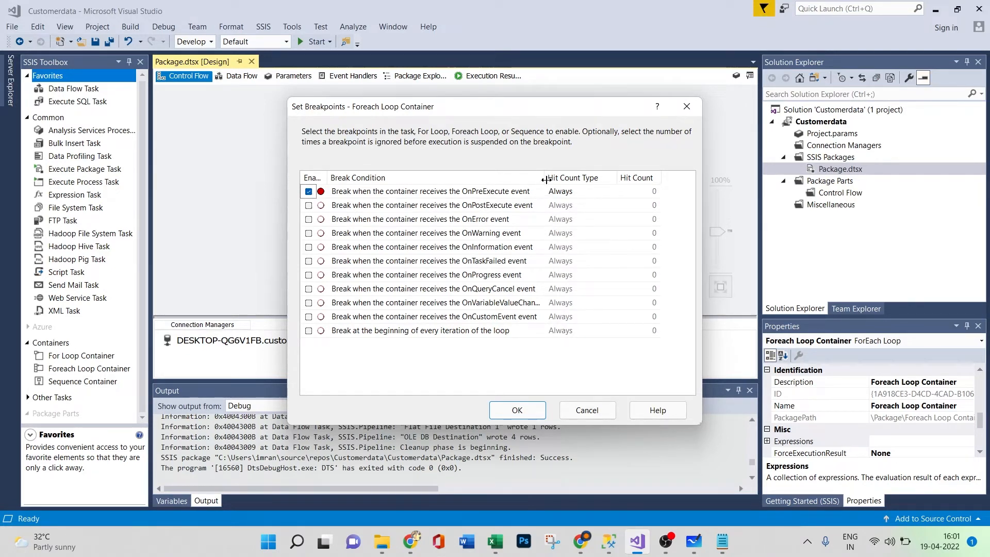
left_click_drag(545, 180, 568, 180)
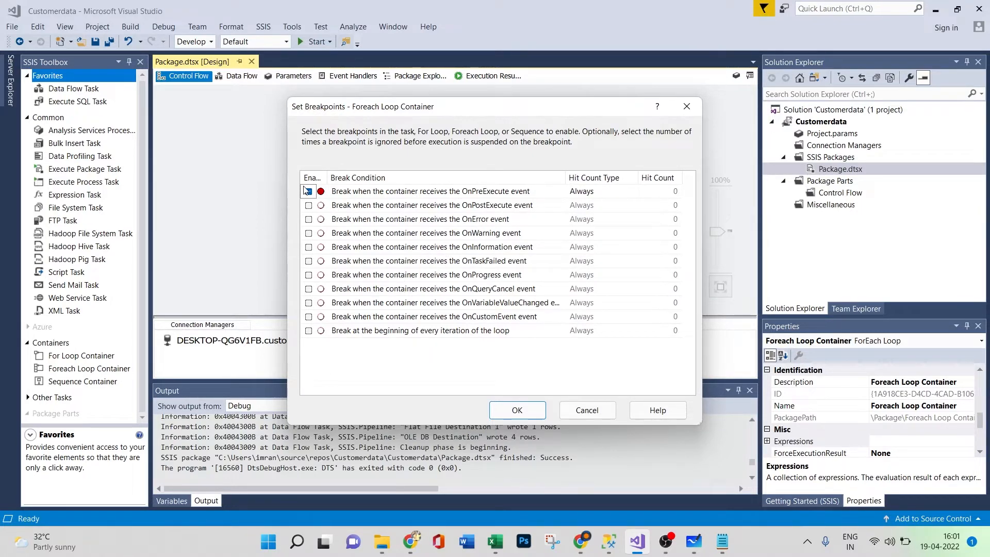
left_click(519, 411)
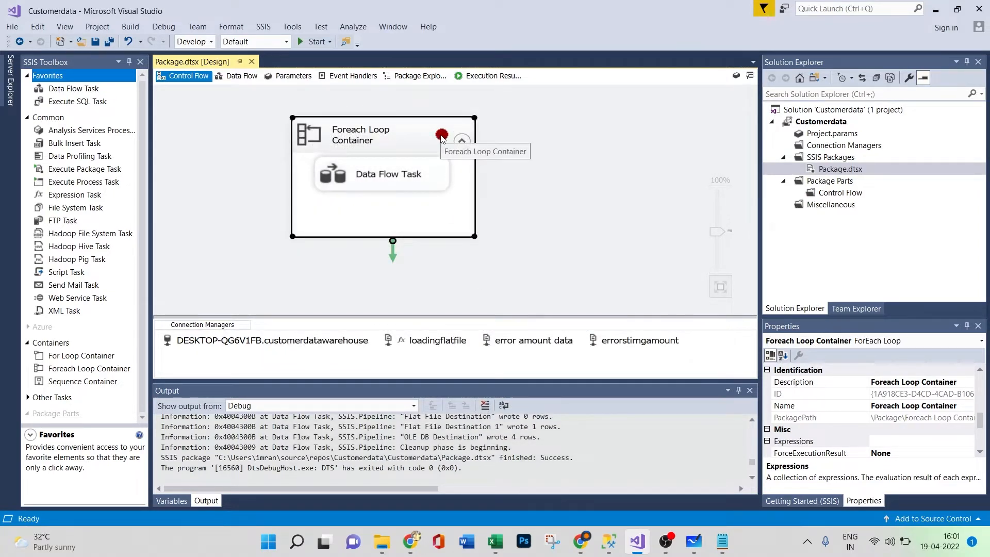
- Enable a breakpoint on the OnPreExecute event of the Data Flow Task inside the loop container
left_click(432, 181)
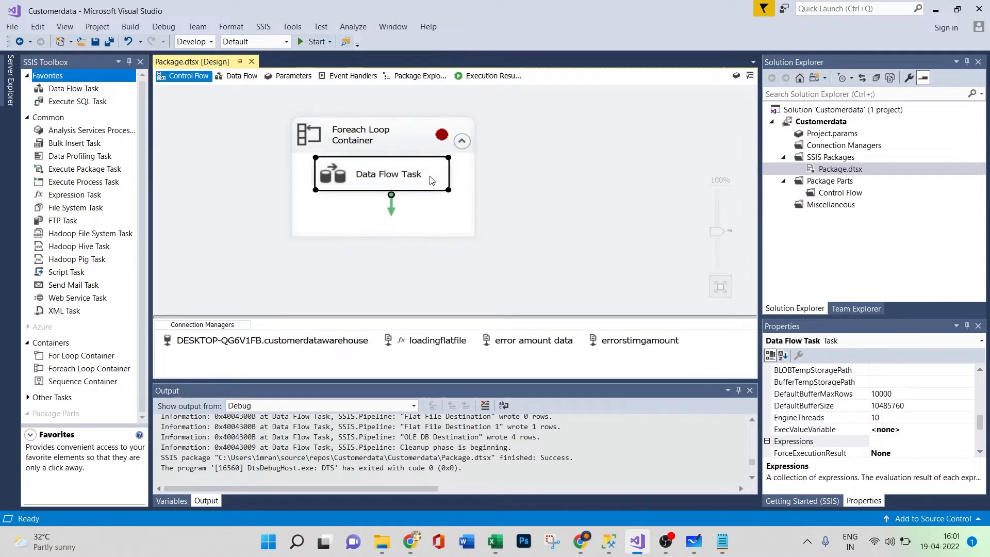
right_click(432, 180)
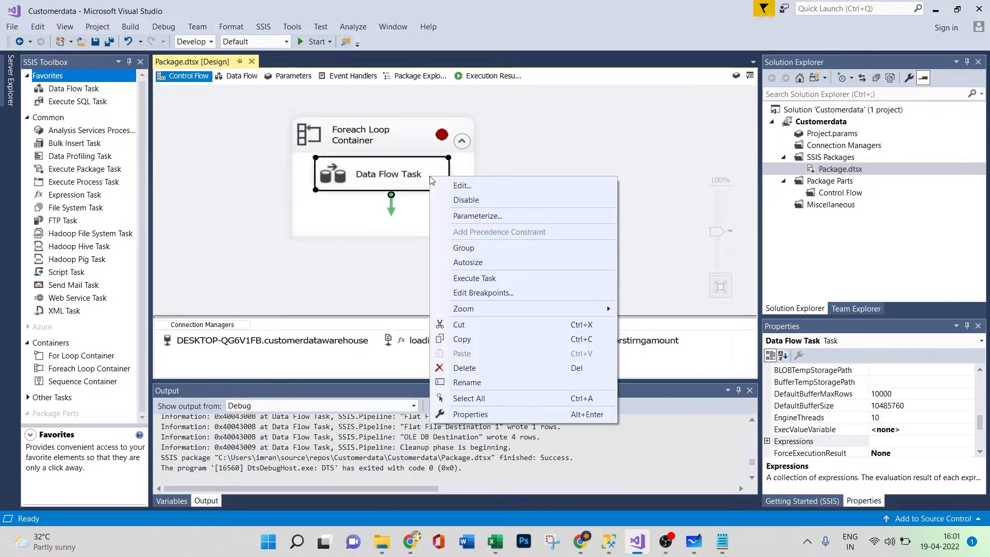
left_click(483, 291)
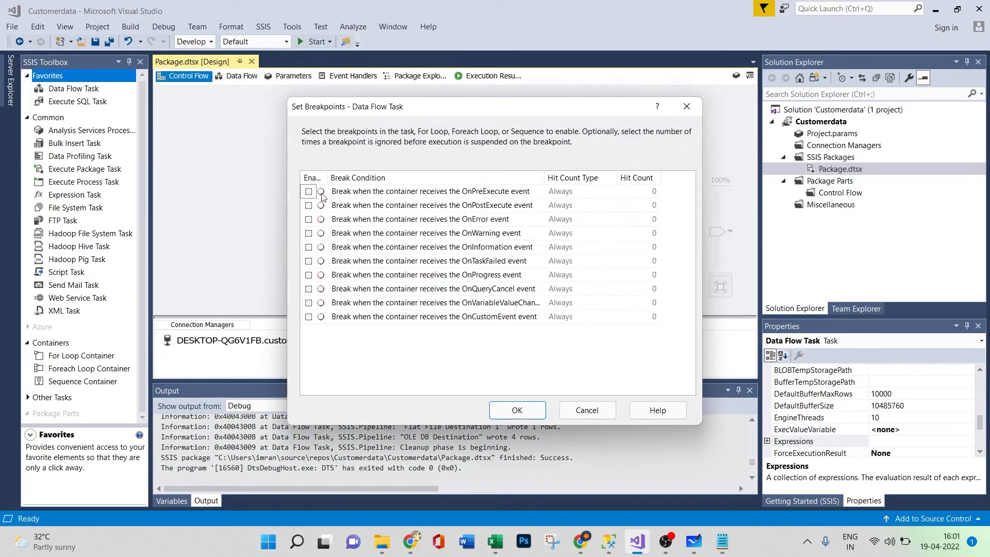
left_click(308, 191)
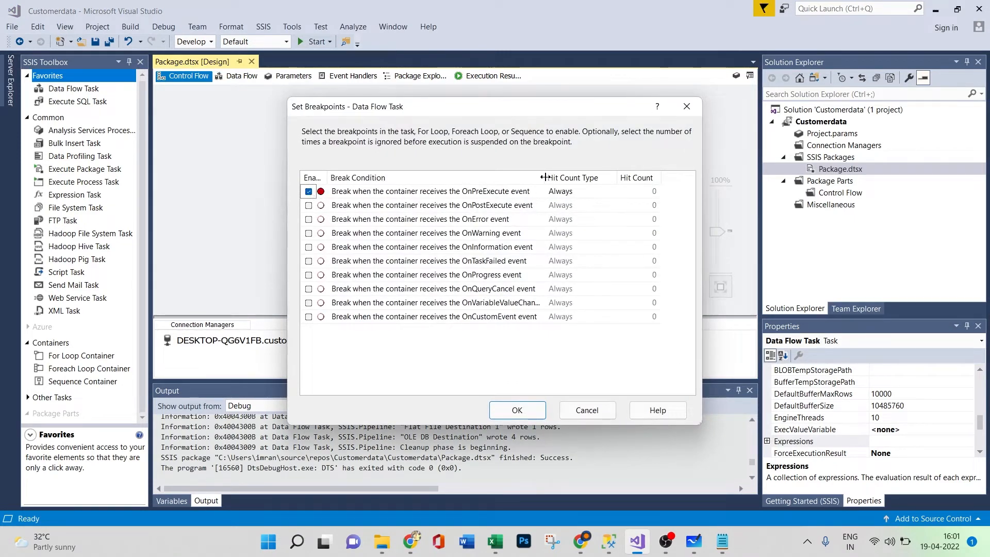
left_click_drag(546, 178, 581, 180)
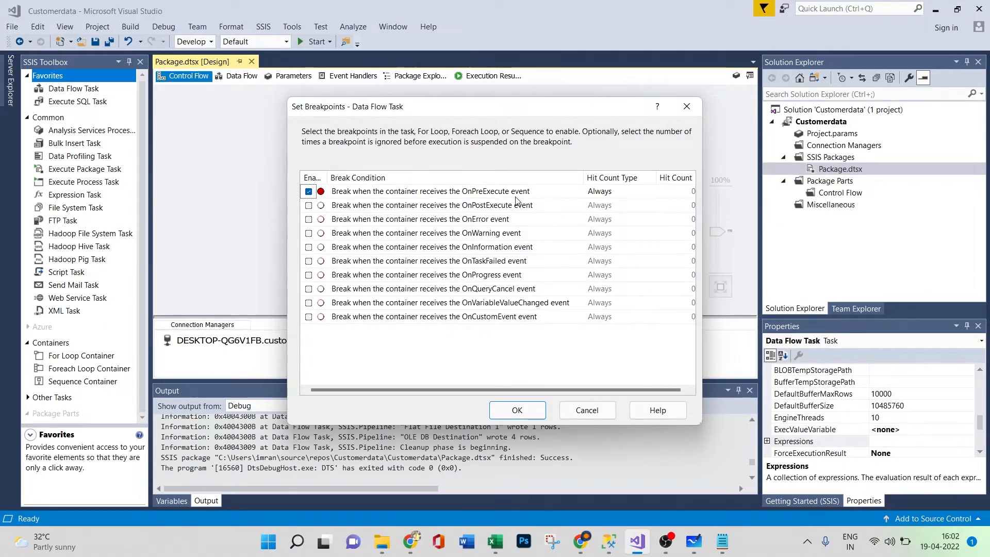
left_click(517, 410)
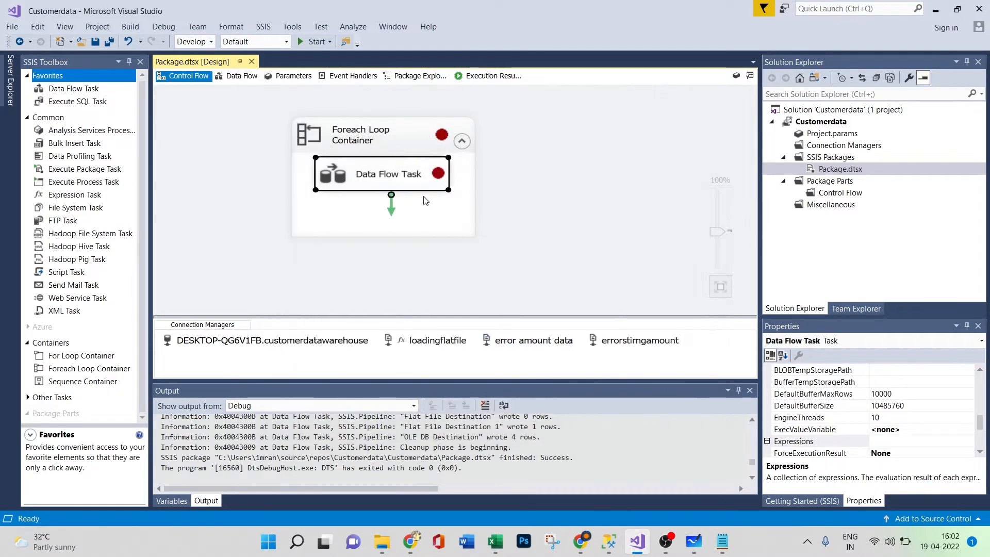
- Start debugging the package and check QuickWatch at the Foreach Loop Container breakpoint, then close it
left_click(168, 29)
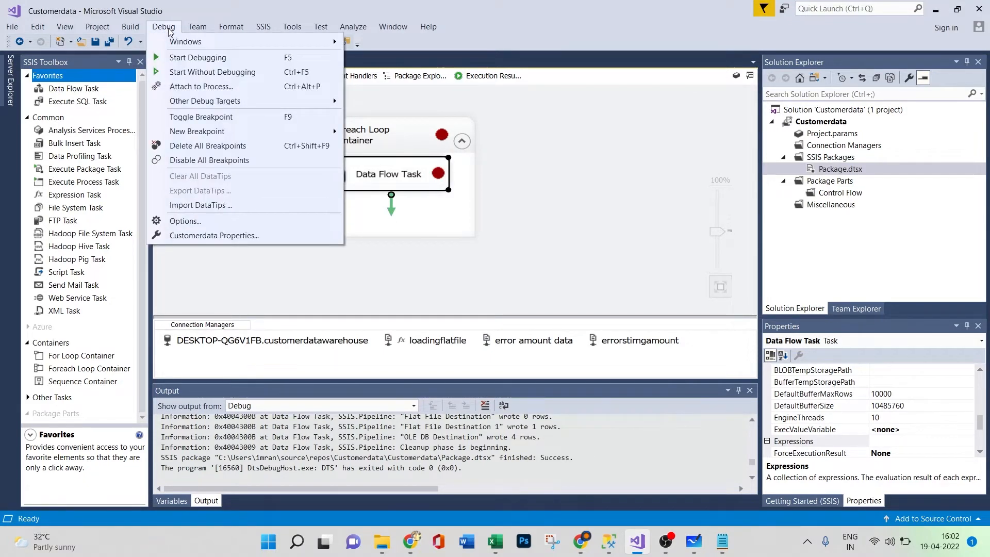
left_click(202, 61)
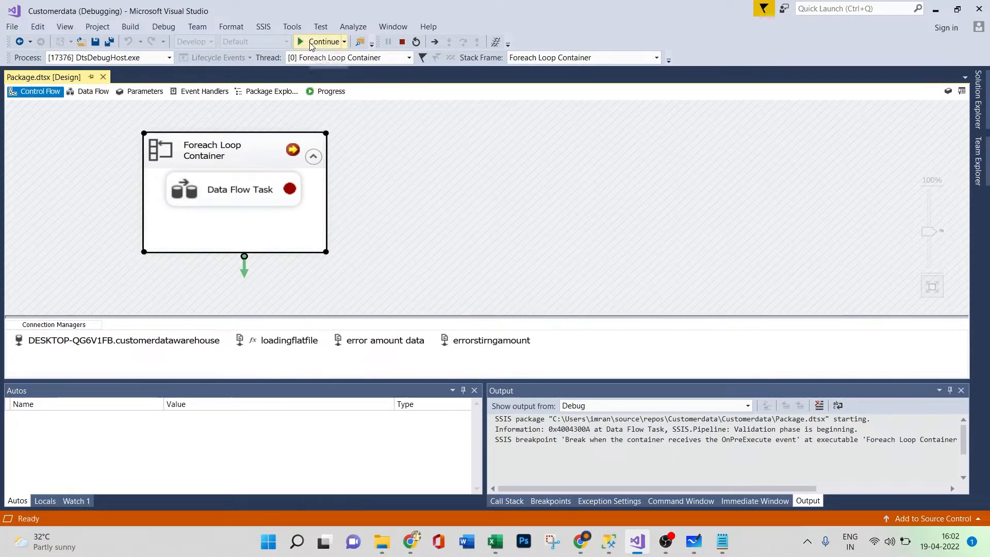
left_click(172, 27)
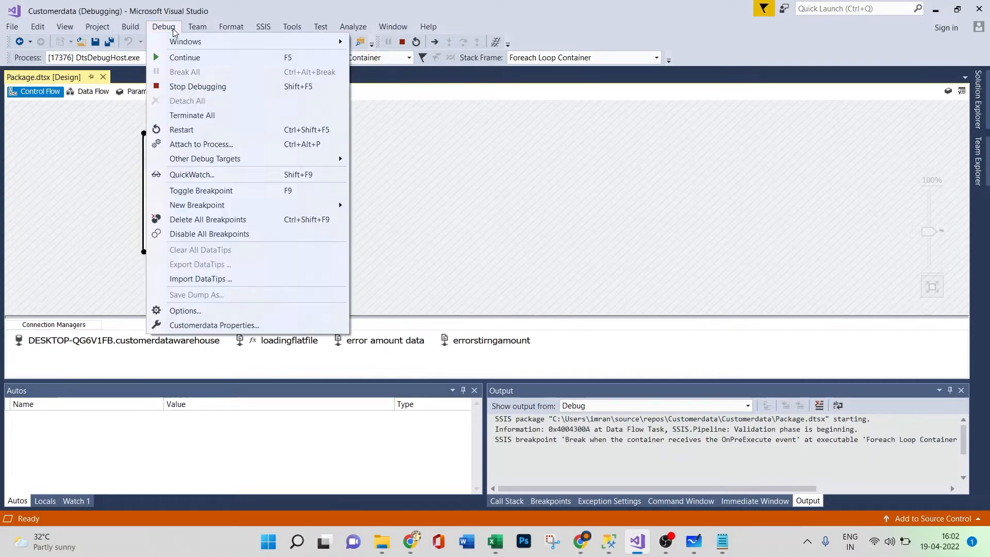
left_click(216, 175)
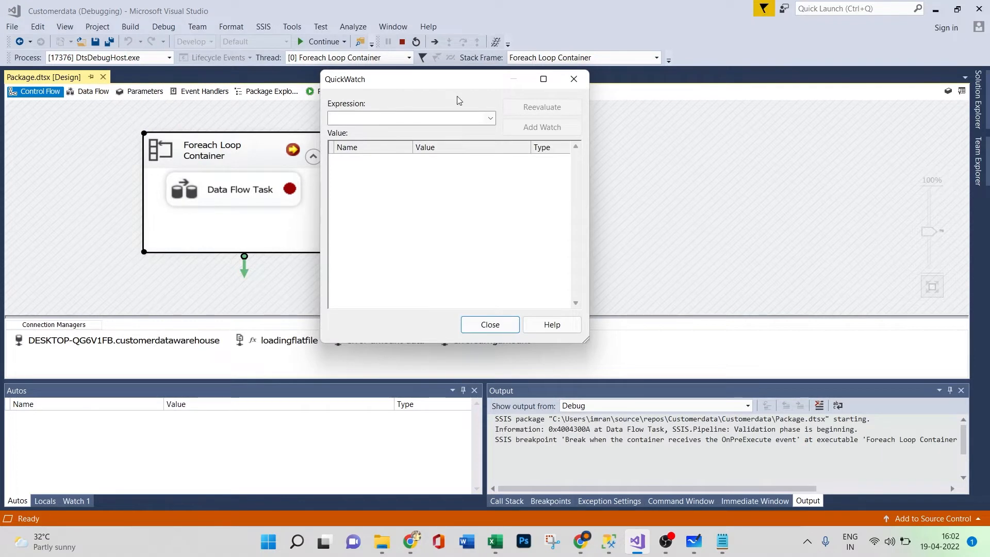
left_click_drag(417, 88, 686, 107)
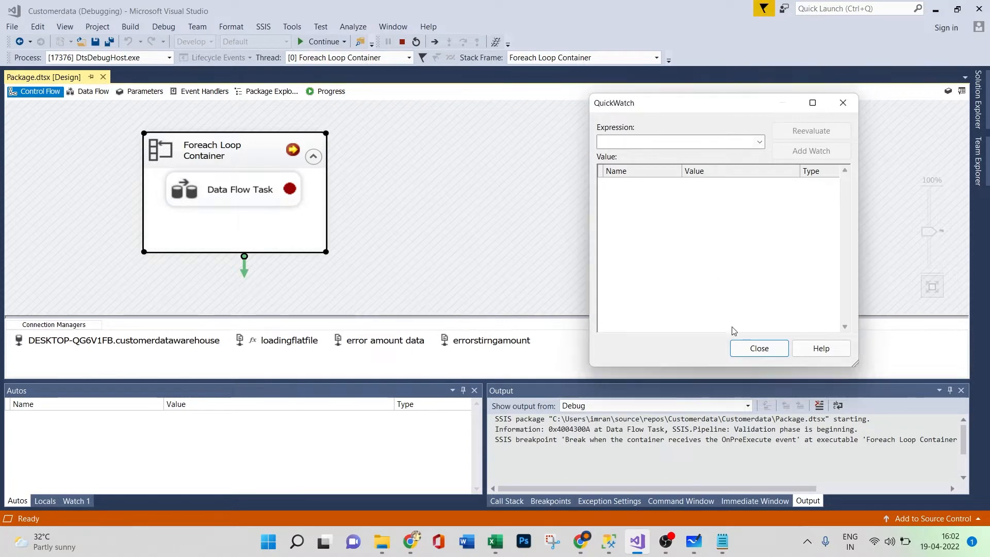
left_click(739, 344)
- Continue execution to the Data Flow Task breakpoint and briefly check QuickWatch there
left_click(313, 41)
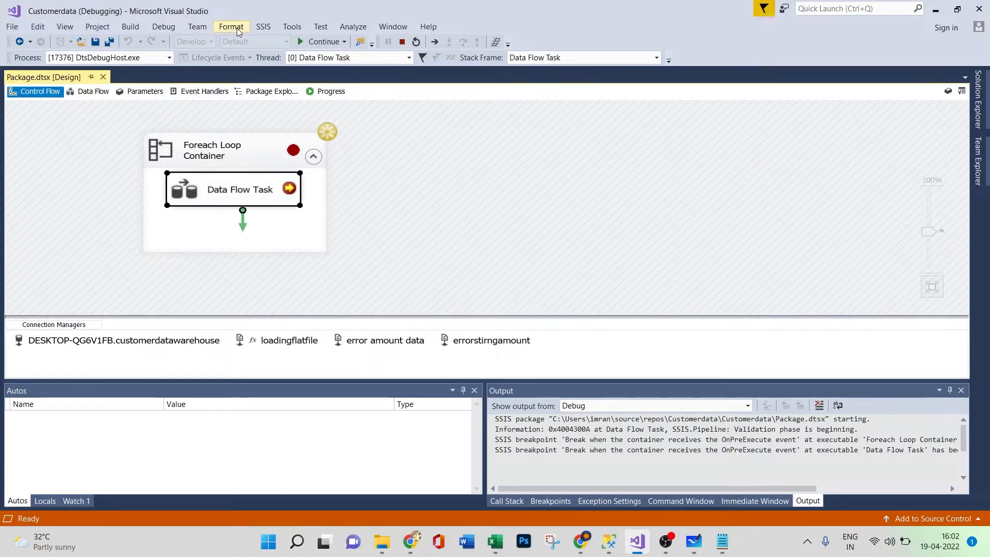
left_click(174, 30)
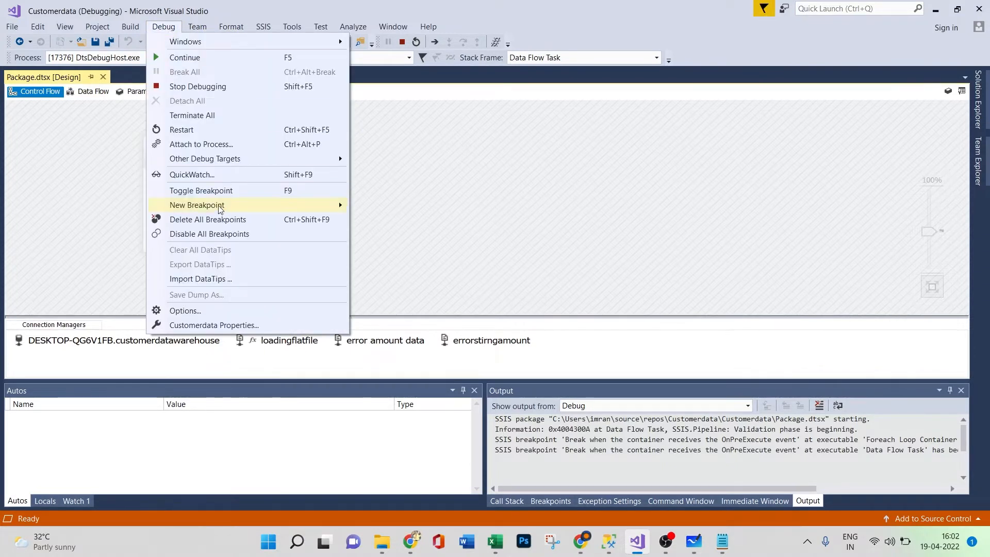
left_click(217, 175)
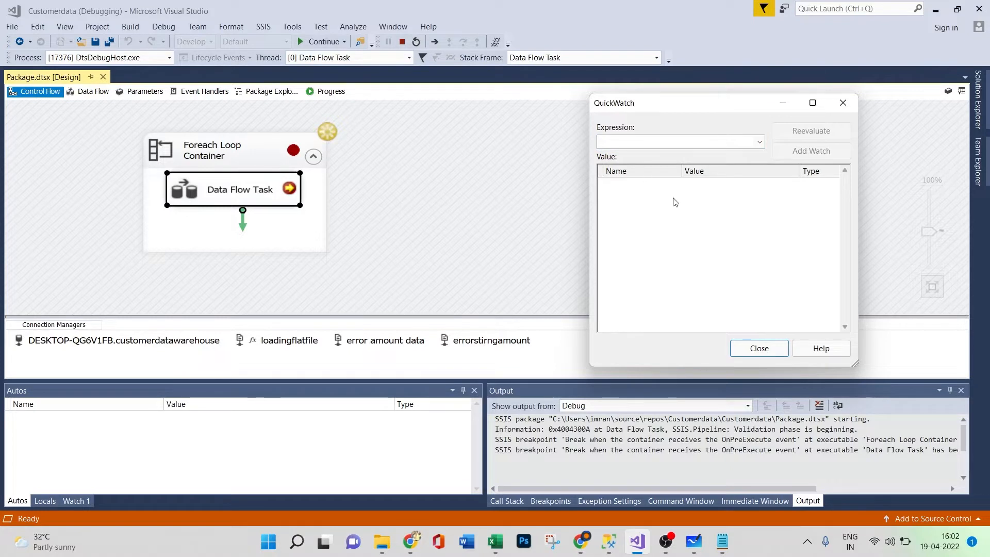
left_click(772, 348)
- Continue execution to the Data Flow Task breakpoint of the following loop iteration and look at QuickWatch, closing it again
left_click(320, 41)
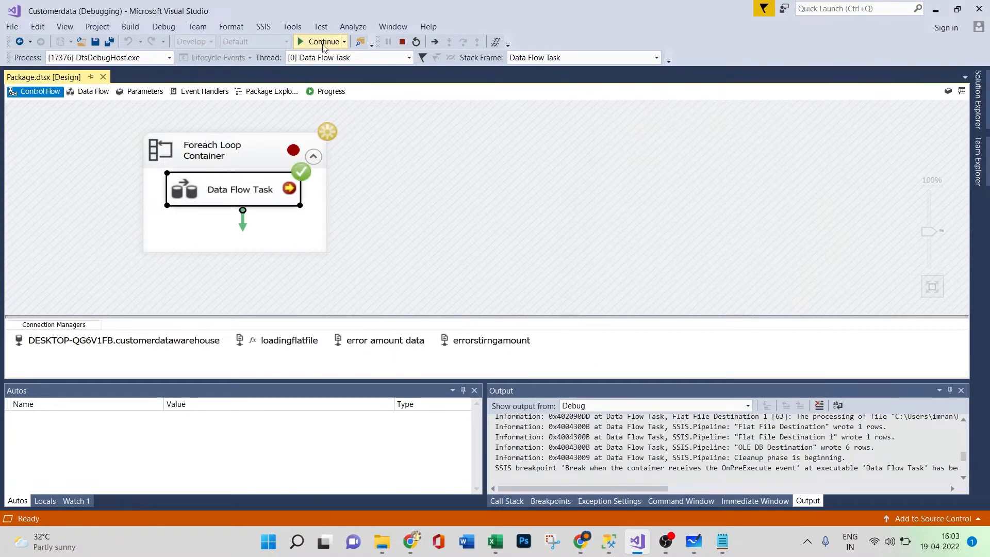
left_click(164, 26)
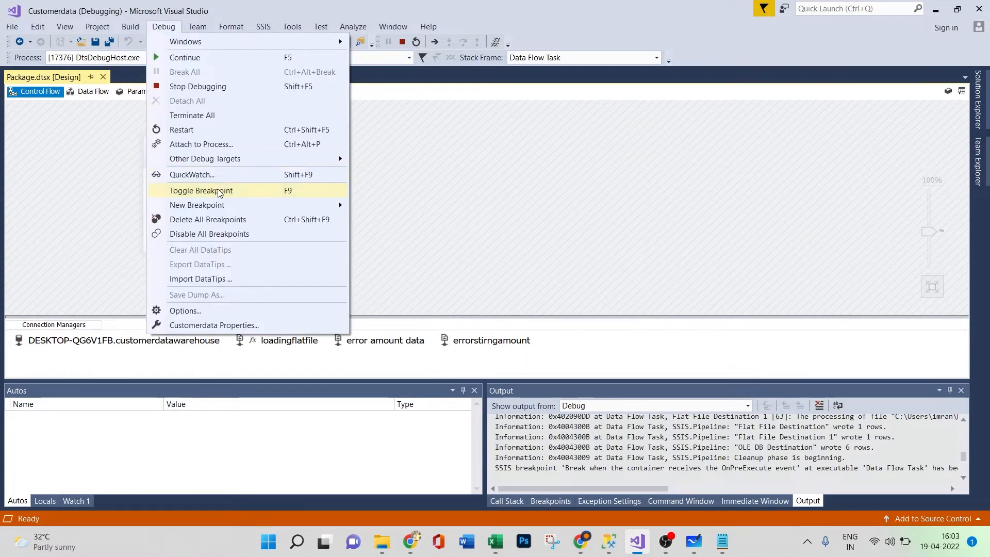
left_click(222, 175)
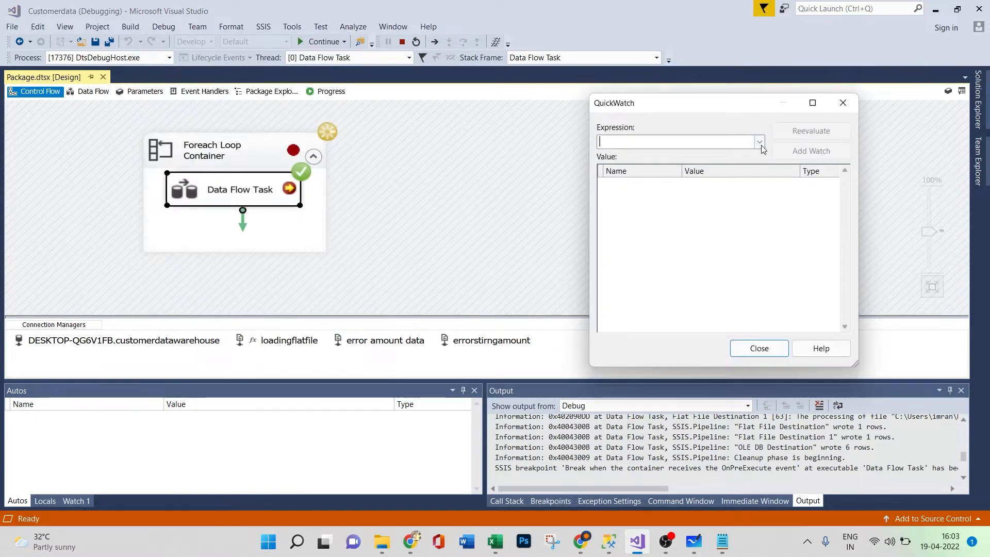
left_click(627, 189)
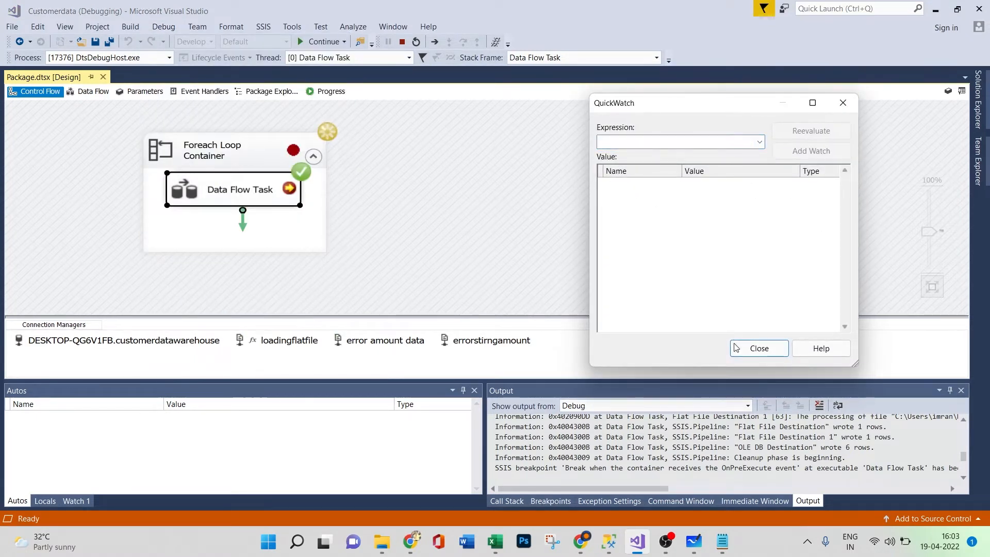
left_click(843, 103)
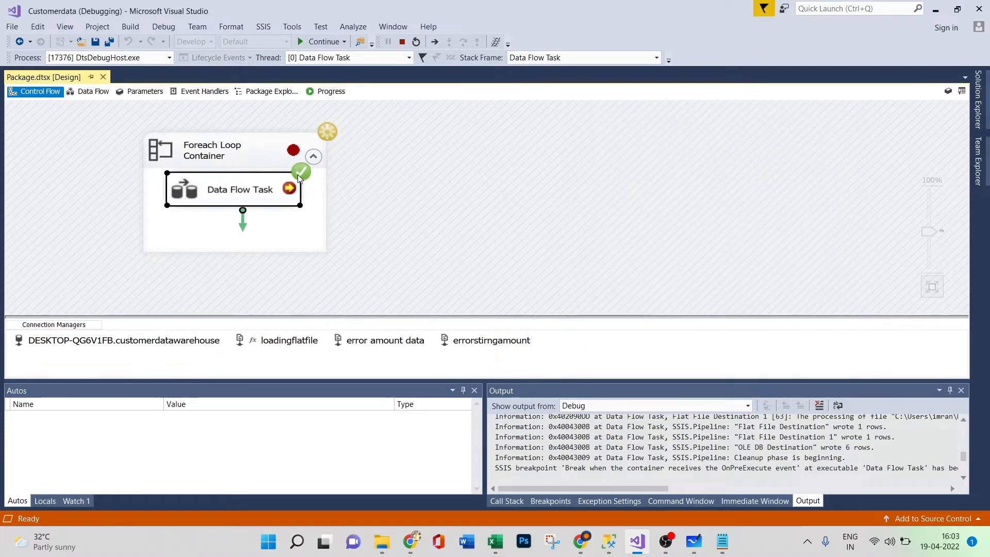
- Evaluate the variable fullfilepath in QuickWatch while execution is paused at the Data Flow Task
left_click(164, 27)
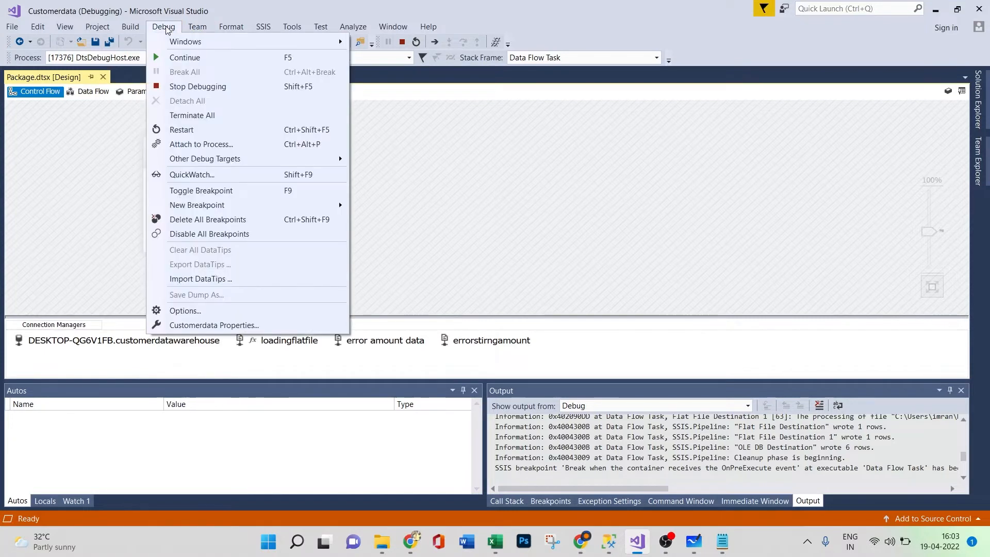
left_click(219, 178)
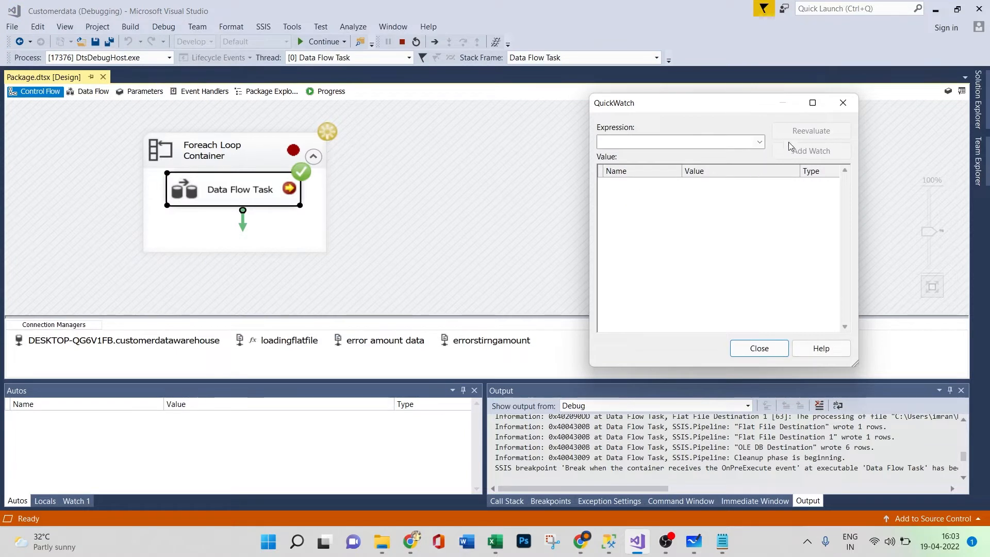
type("ff")
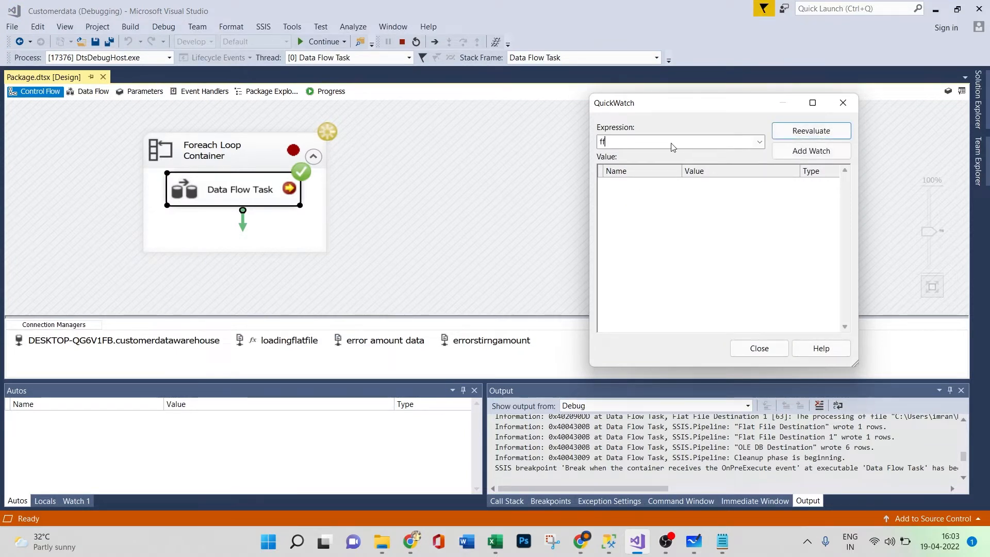
key("BackSpace")
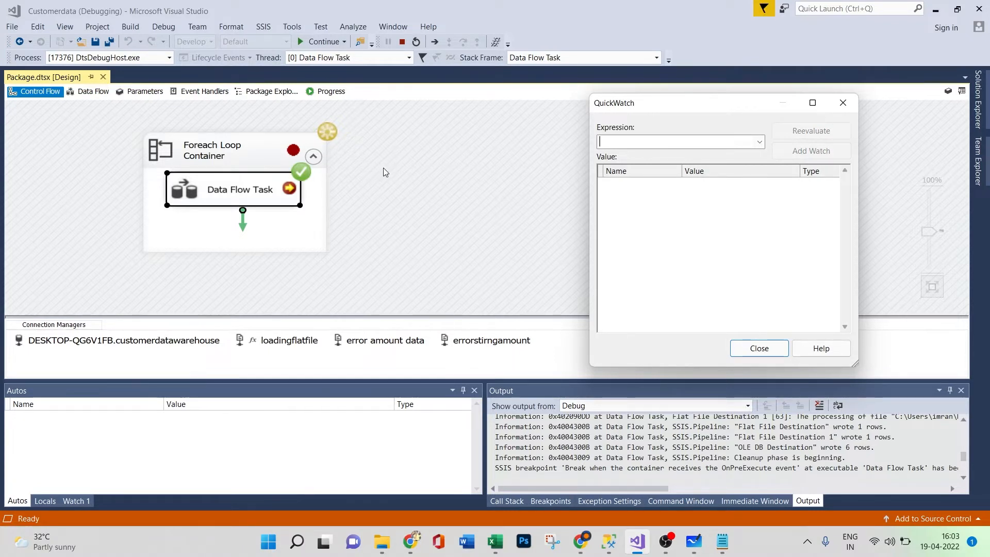
type("full")
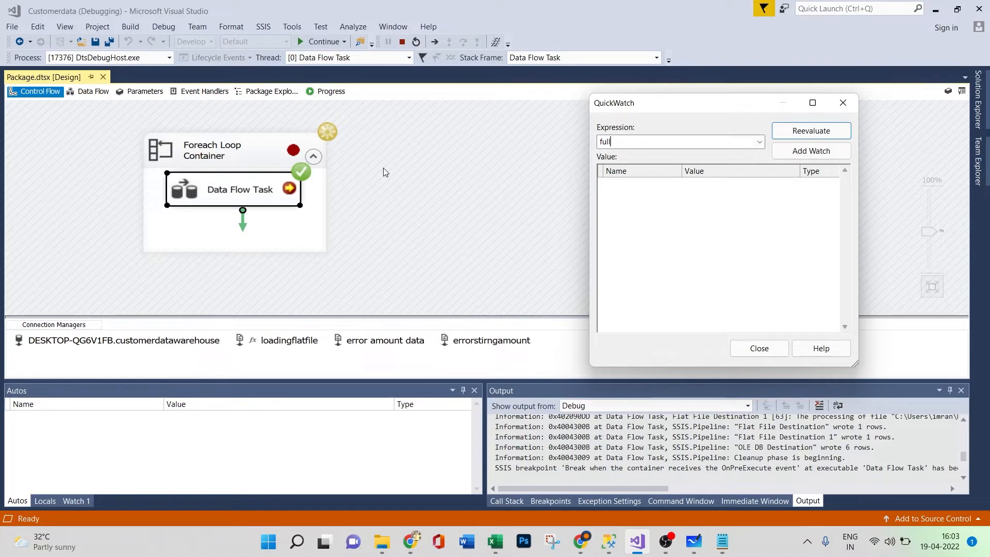
type("filepath")
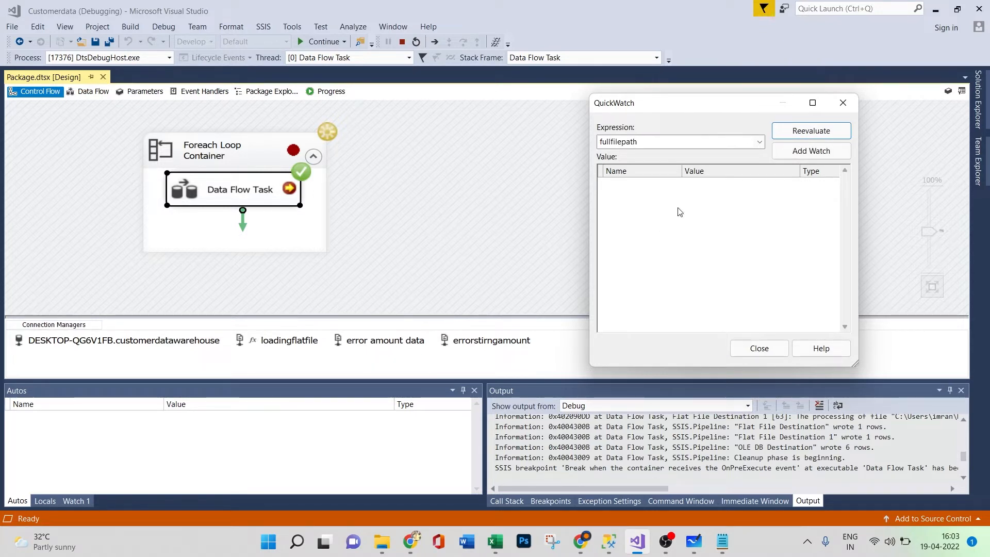
left_click(818, 135)
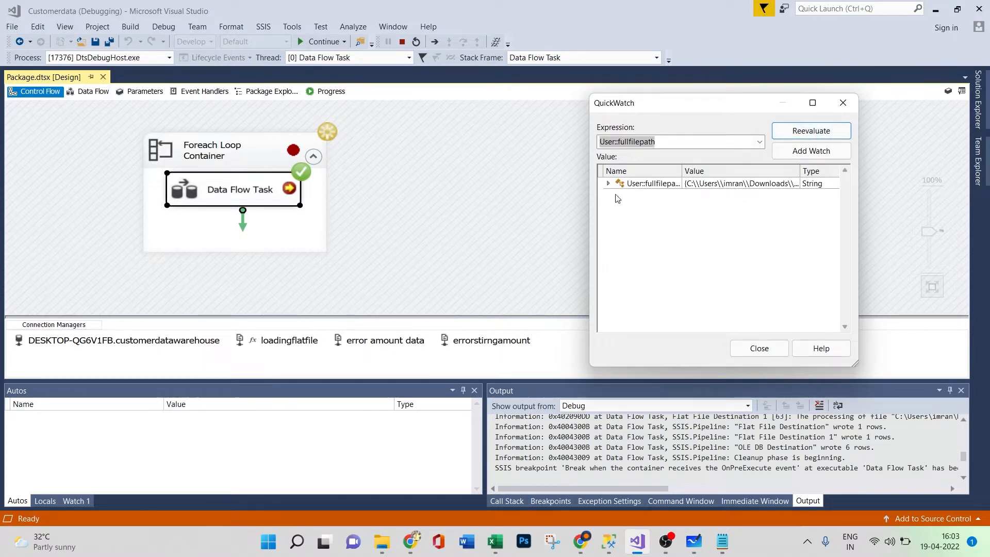
- Widen QuickWatch to read the full fullfilepath value, close it, and continue execution until the package finishes
left_click_drag(587, 212, 348, 214)
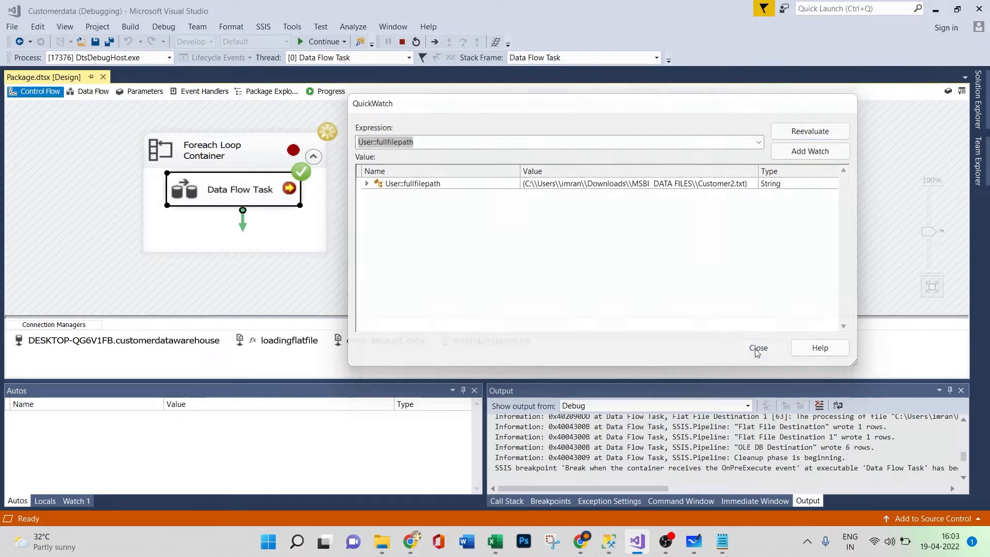
left_click(759, 348)
left_click(313, 45)
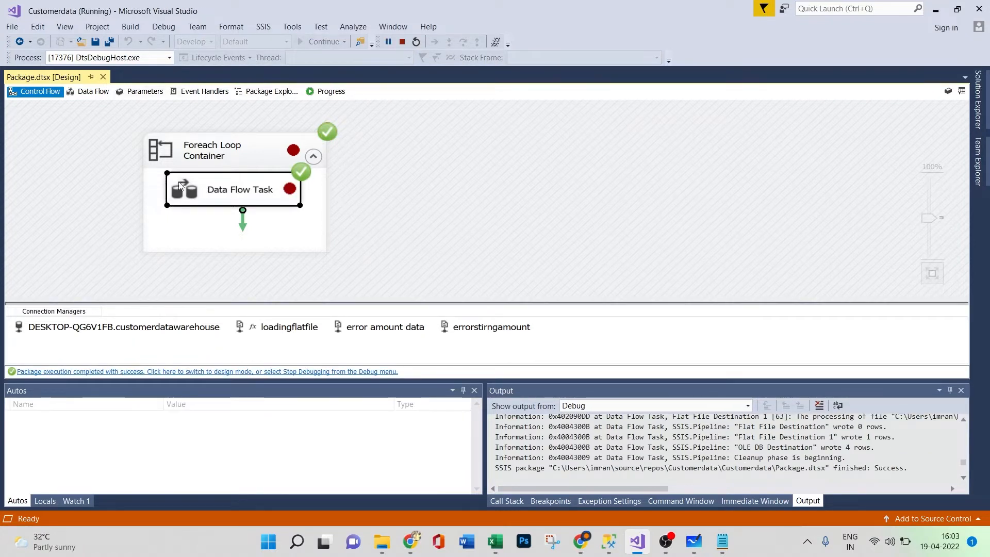
- Delete all breakpoints in the package and stop debugging
left_click(174, 28)
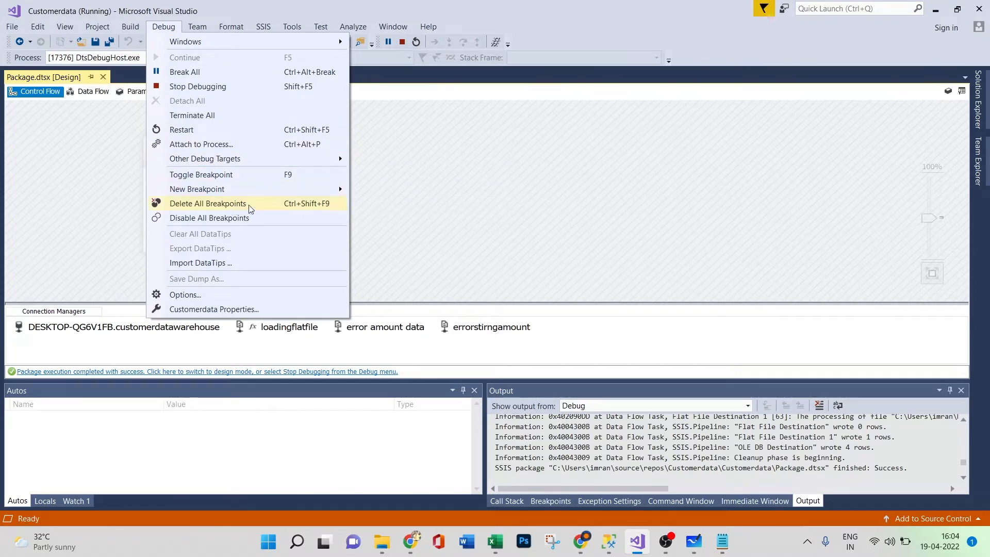
left_click(230, 204)
left_click(496, 316)
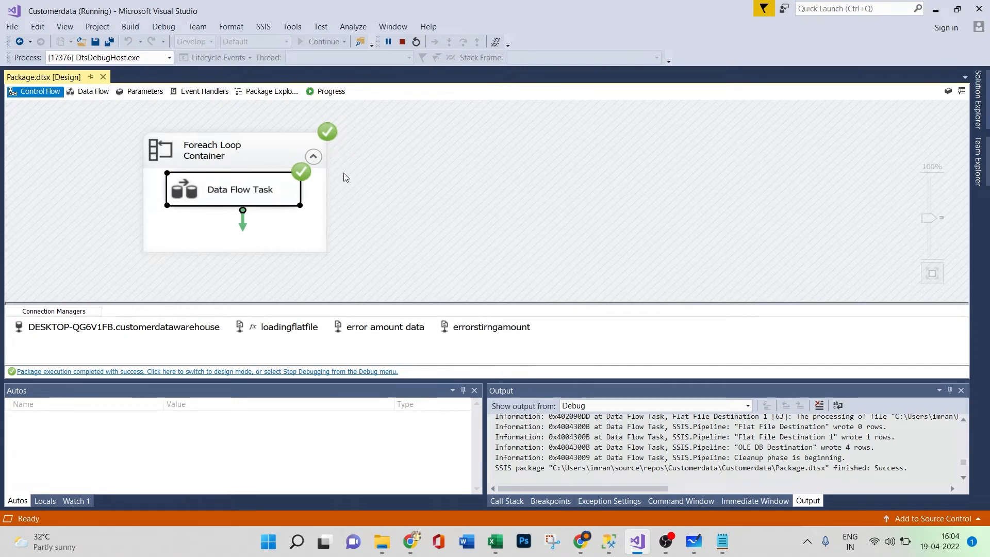
left_click(402, 42)
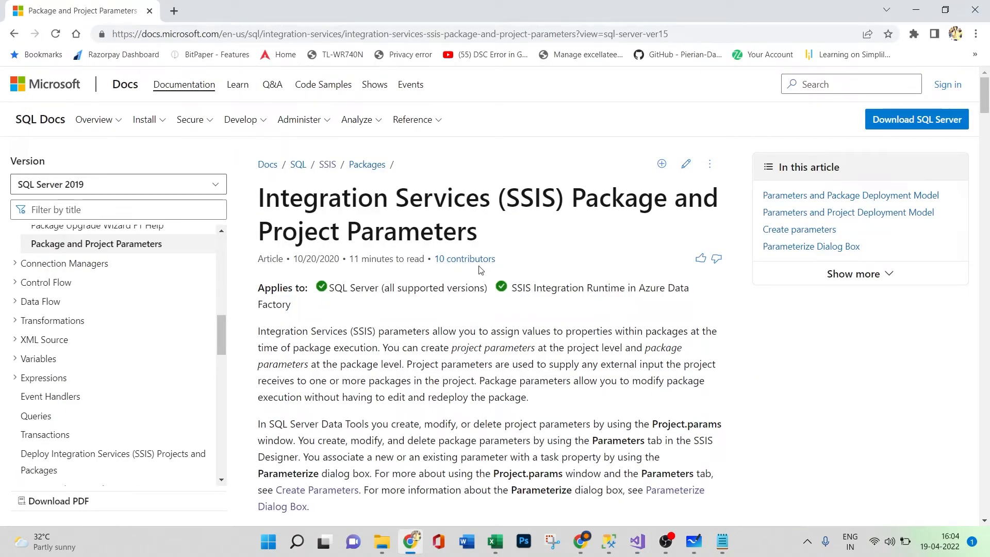
- Read how SSIS parameters assign values at package execution in the Chrome article, and view the parameters diagram in Microsoft Whiteboard
scroll(480, 270, "down", 2)
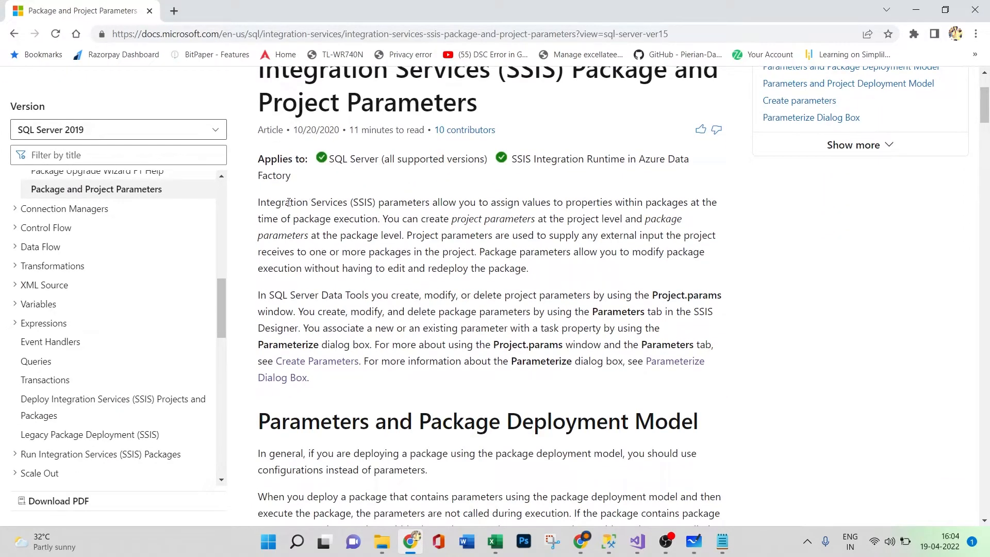
left_click_drag(290, 202, 410, 202)
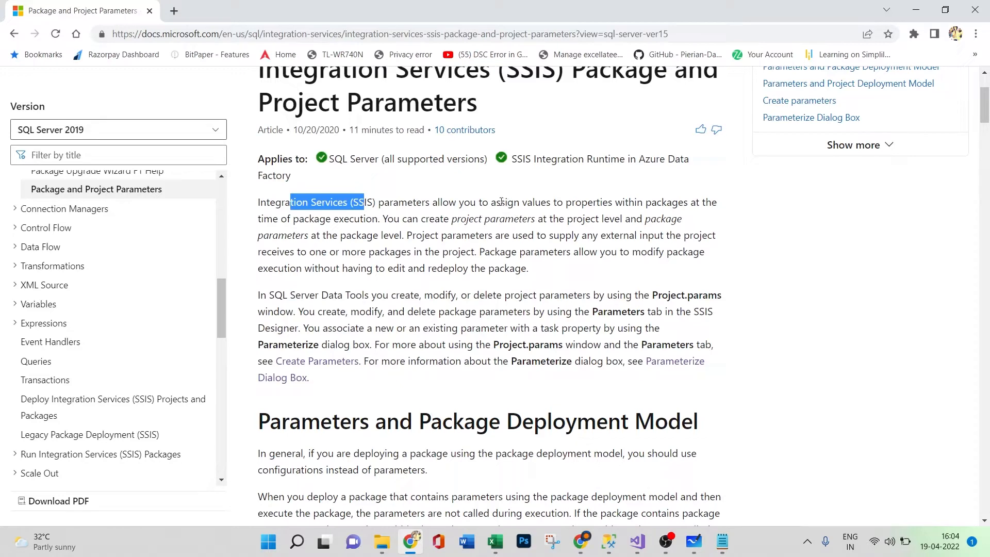
left_click_drag(502, 202, 701, 205)
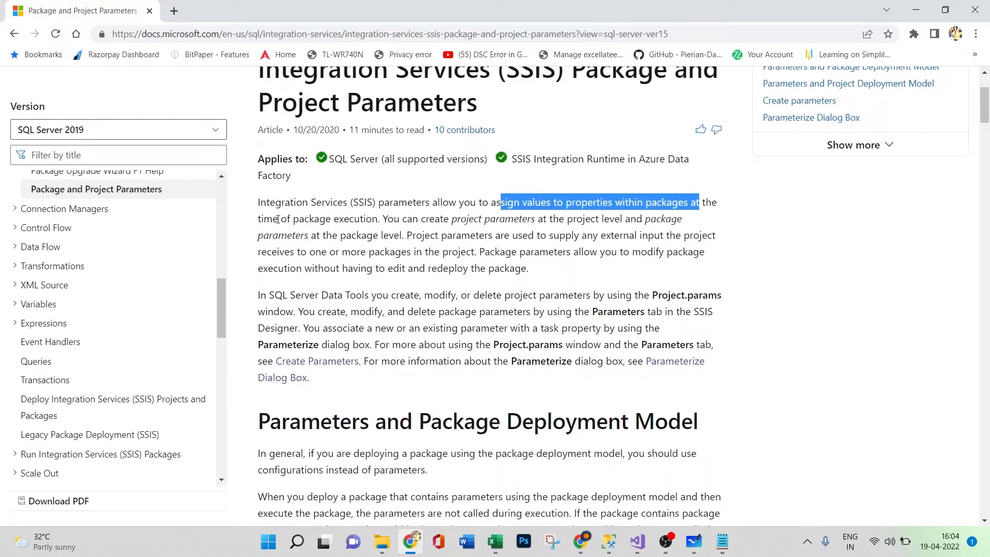
left_click_drag(278, 220, 393, 220)
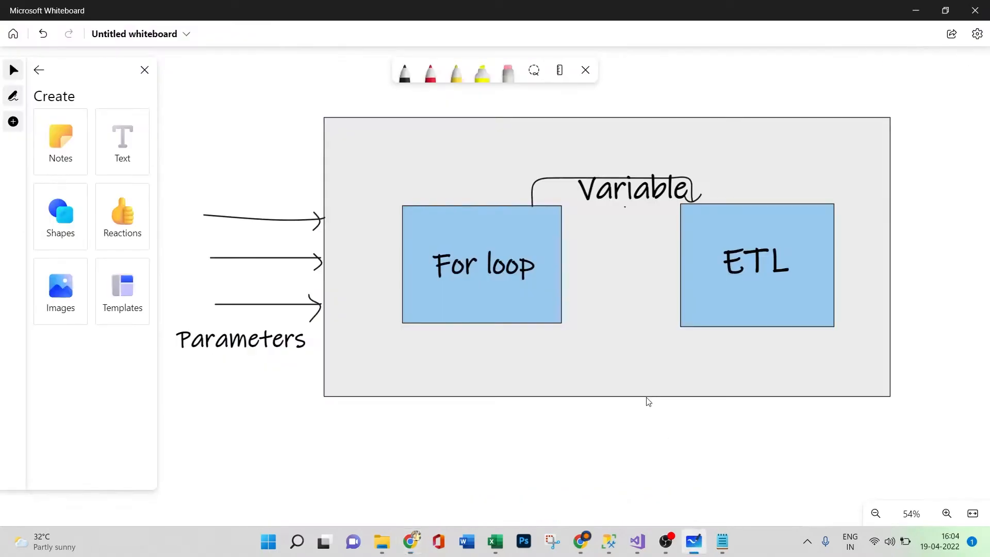
left_click(694, 541)
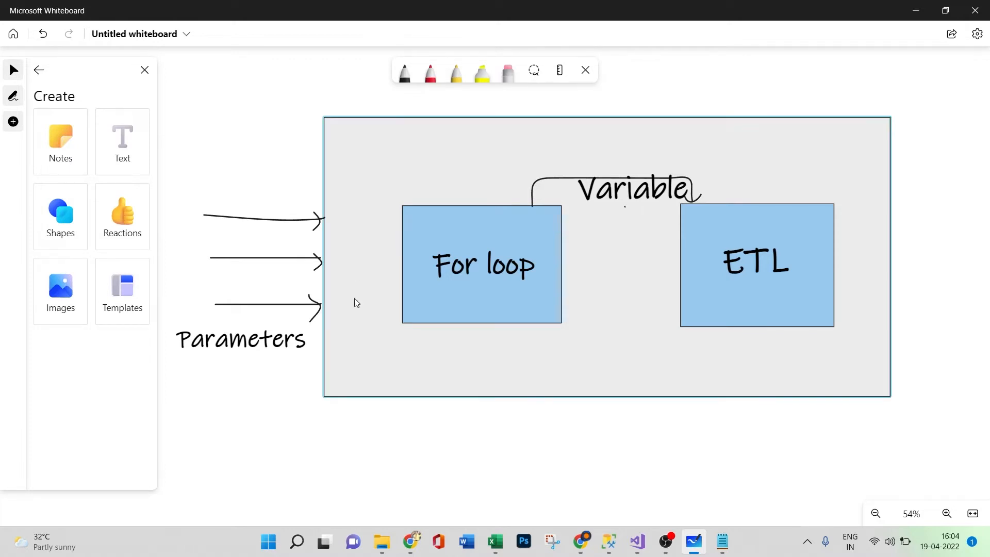
- Switch to Visual Studio and review the Foreach Loop Container's collection settings, including its folder and file pattern, and close the editor
left_click(632, 534)
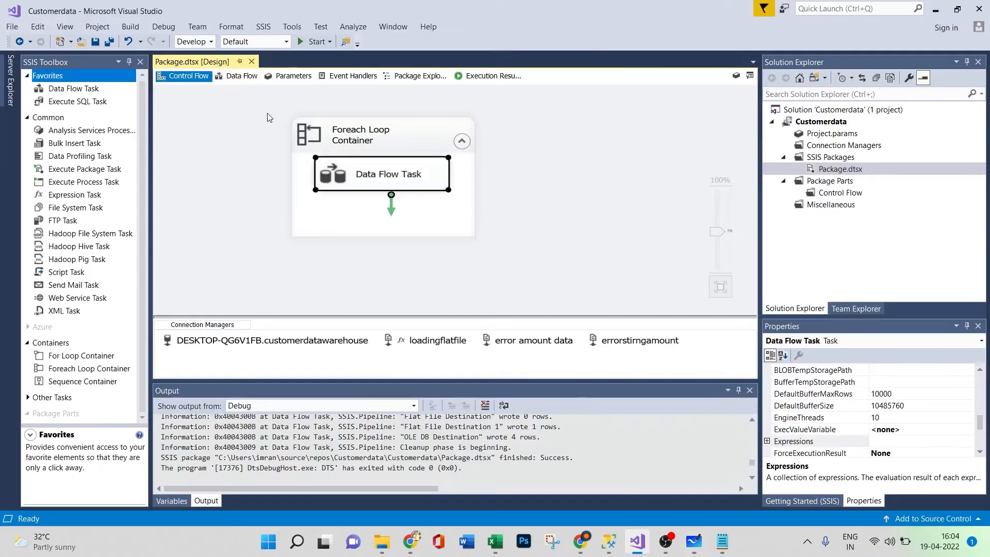
left_click(414, 135)
right_click(414, 135)
left_click(439, 143)
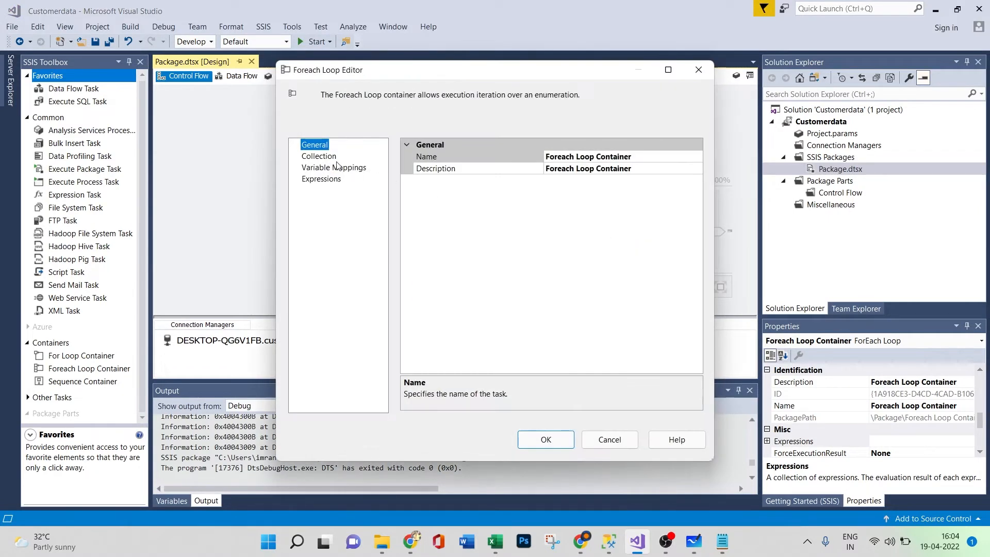
left_click(325, 157)
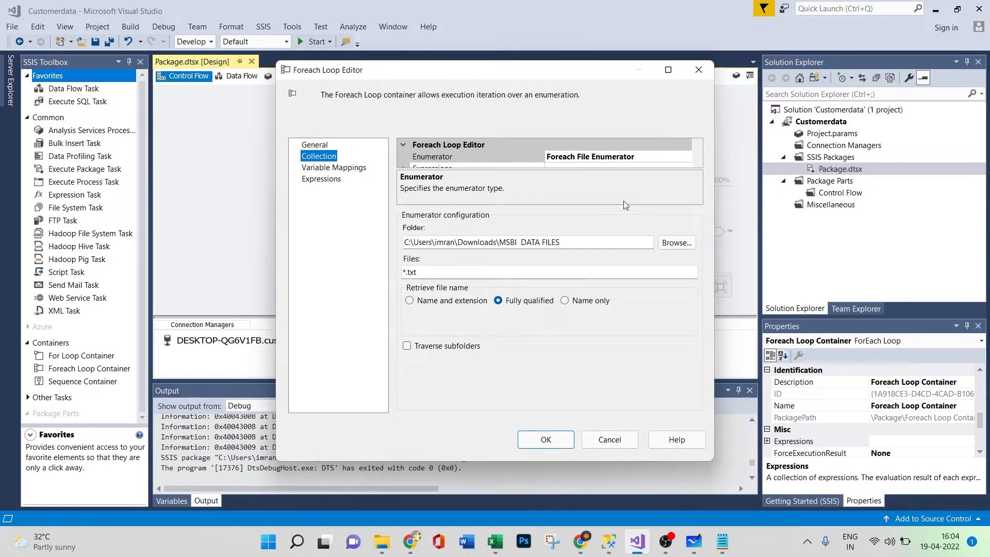
left_click(700, 71)
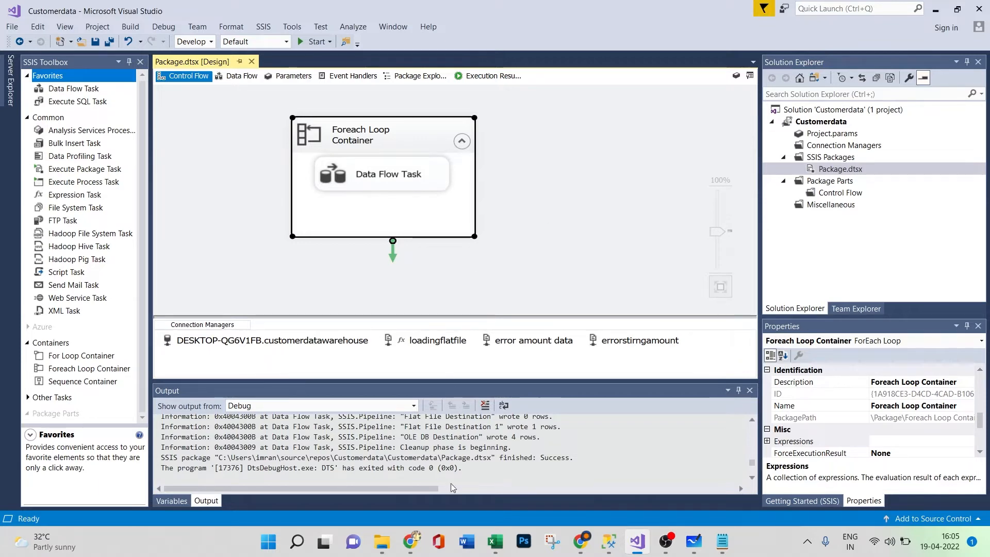
- Read about project parameters and package parameters in the Chrome documentation article and return to Visual Studio
left_click(410, 541)
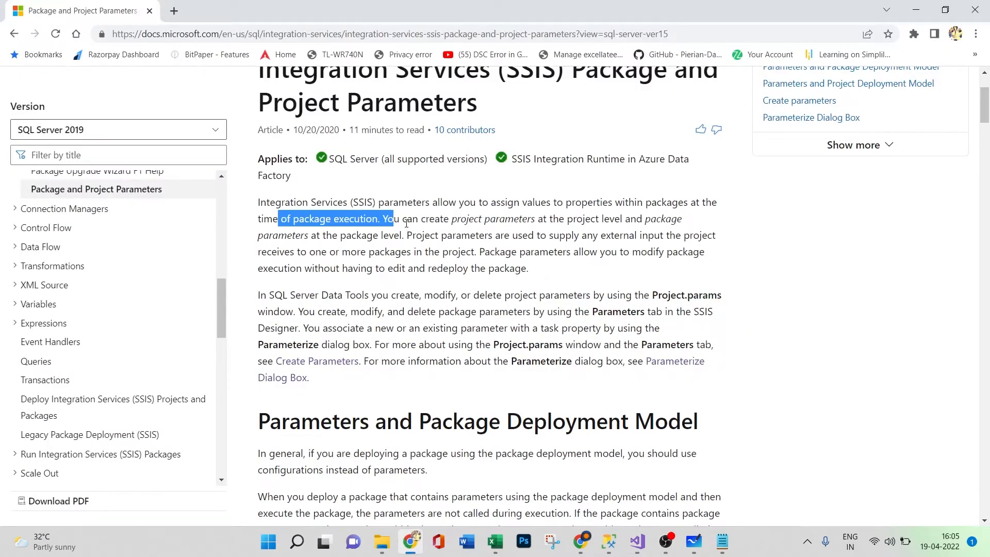
left_click_drag(443, 221, 521, 220)
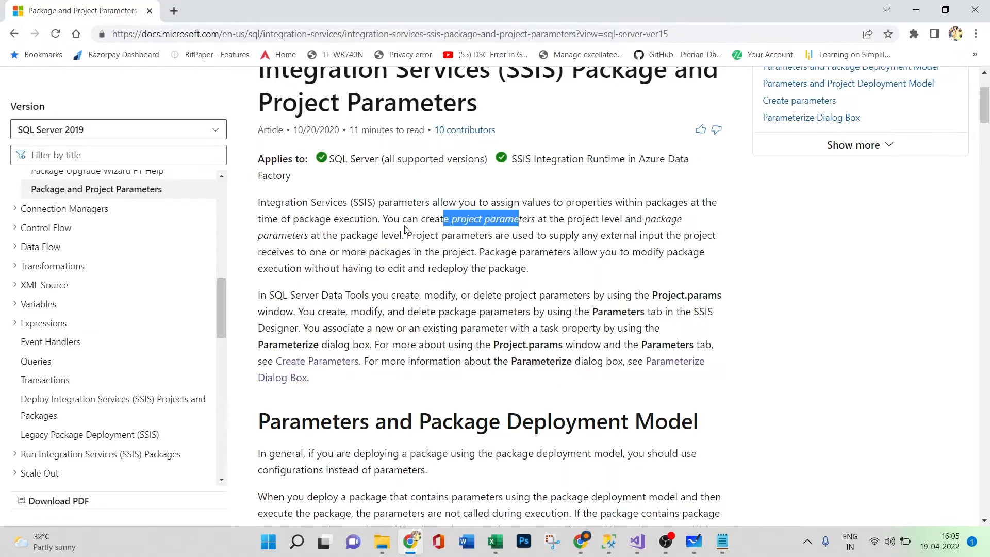
left_click_drag(562, 219, 681, 219)
left_click_drag(269, 235, 378, 251)
left_click(436, 244)
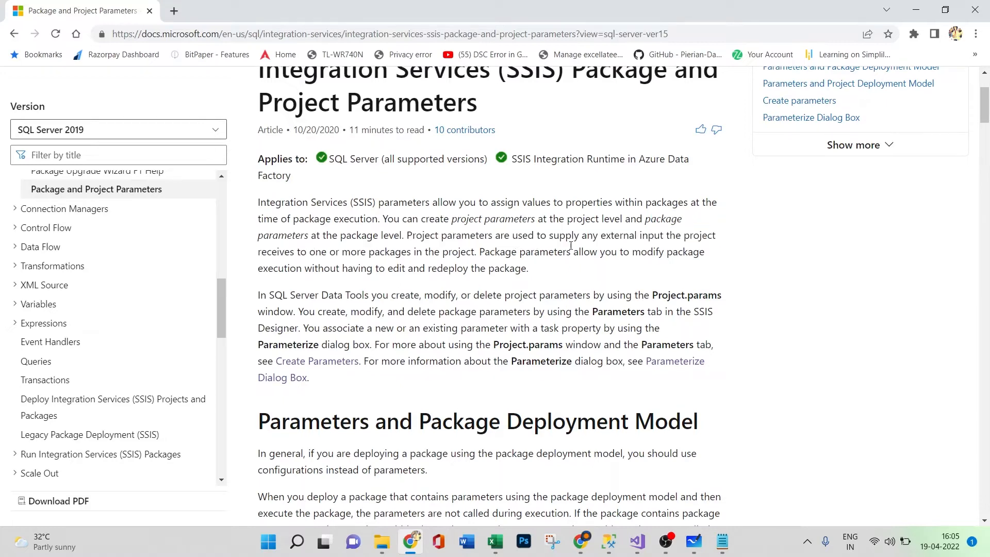
left_click_drag(566, 237, 667, 235)
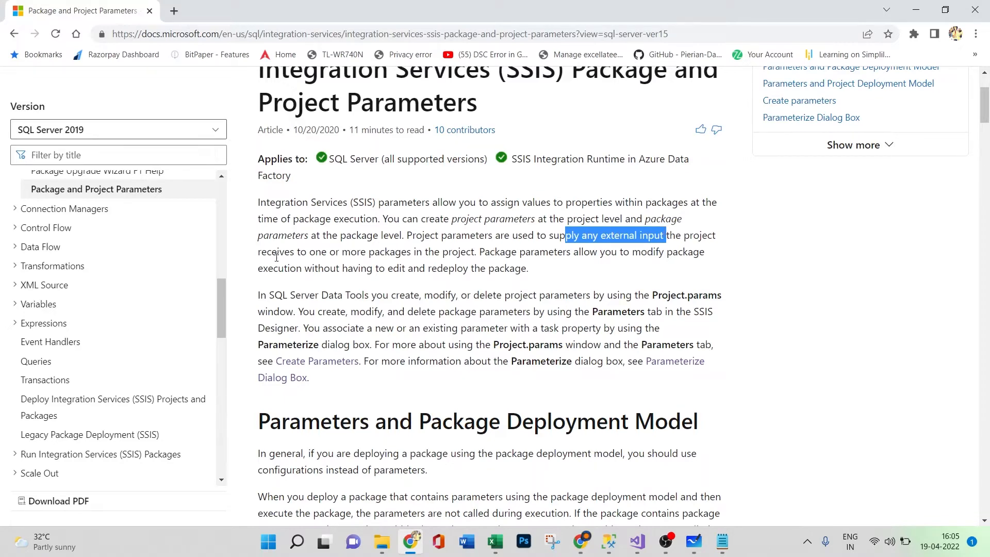
left_click_drag(367, 251, 480, 256)
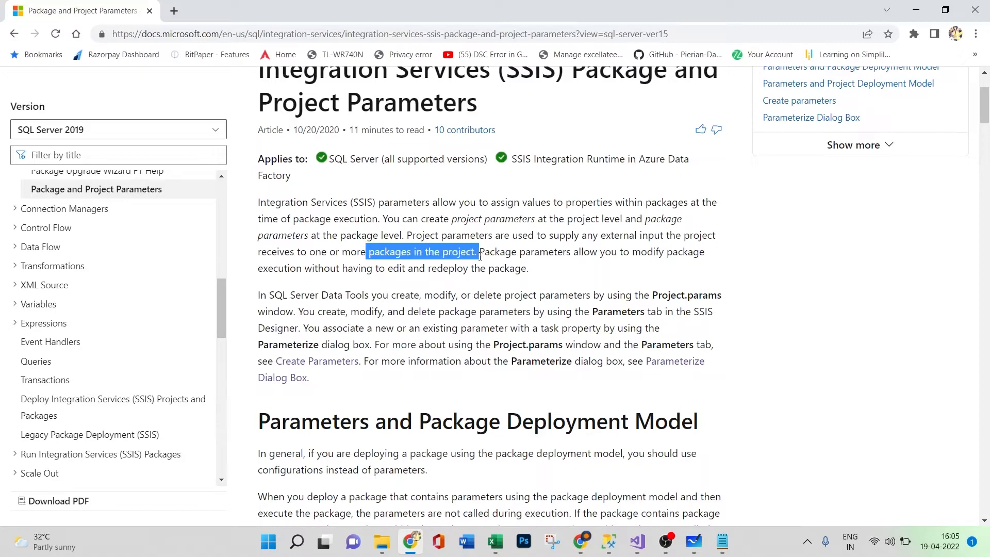
left_click_drag(421, 235, 571, 253)
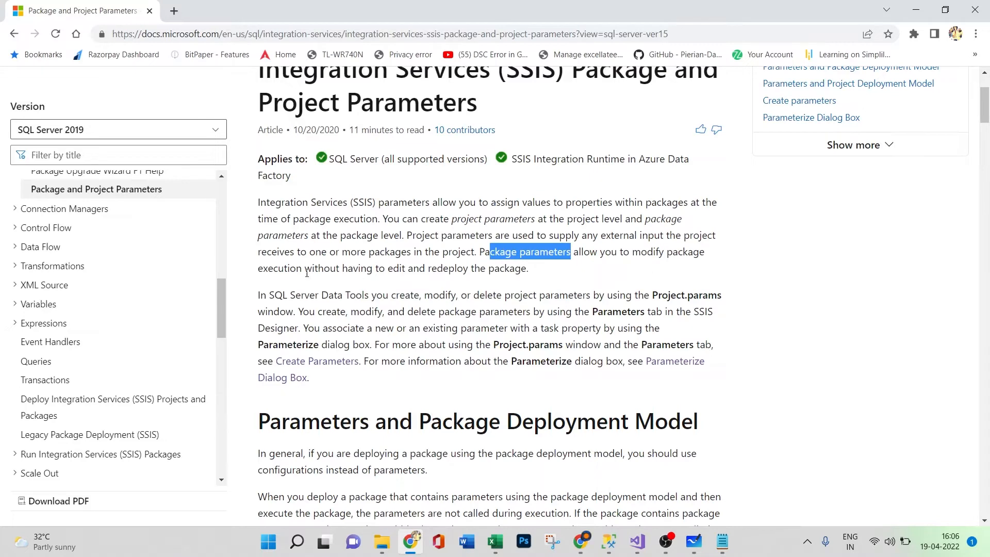
left_click_drag(279, 268, 524, 271)
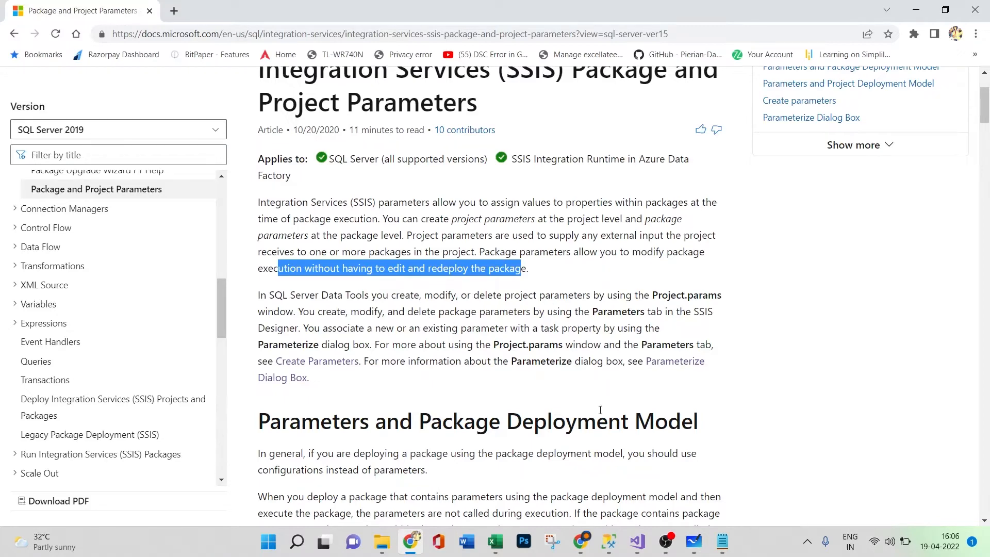
left_click(638, 541)
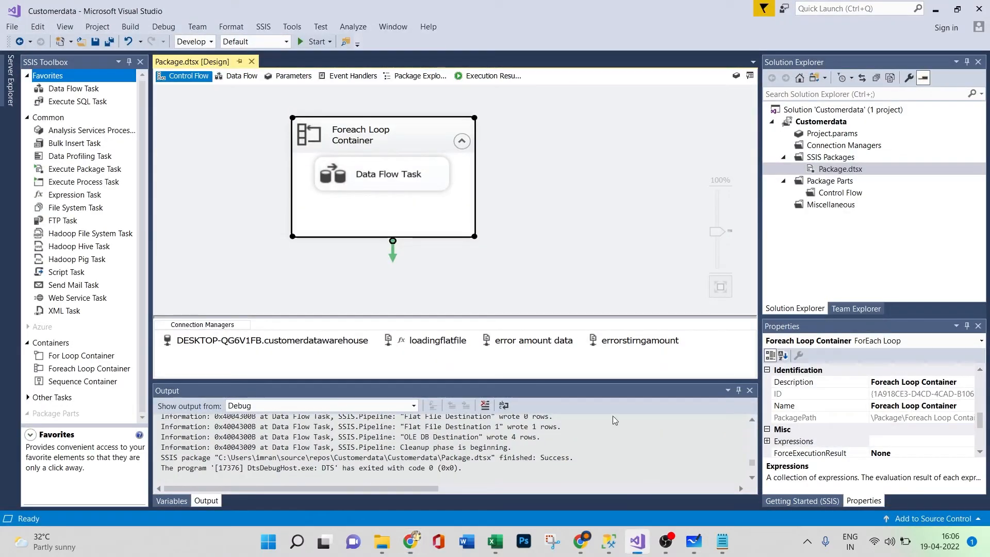
left_click(547, 171)
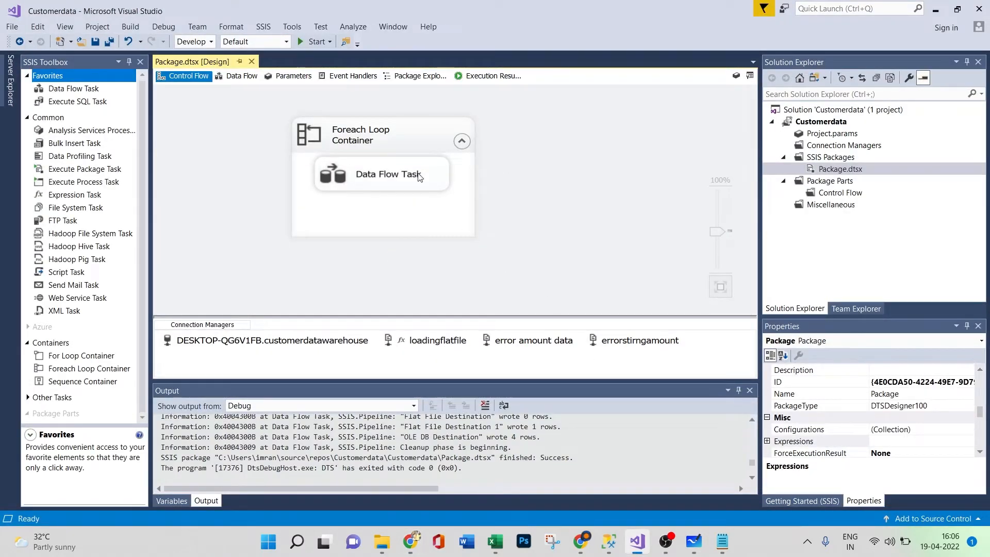
left_click(414, 137)
right_click(415, 138)
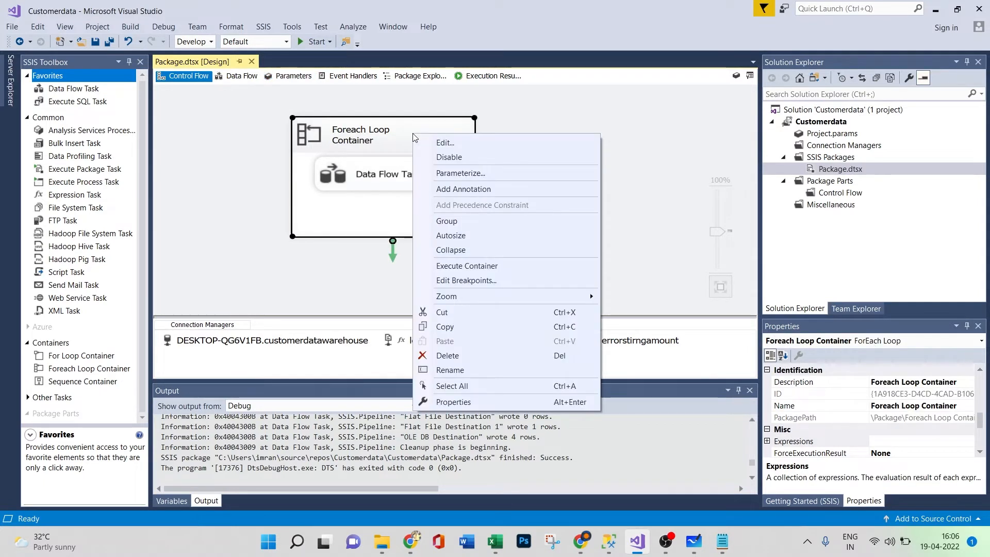
left_click(395, 135)
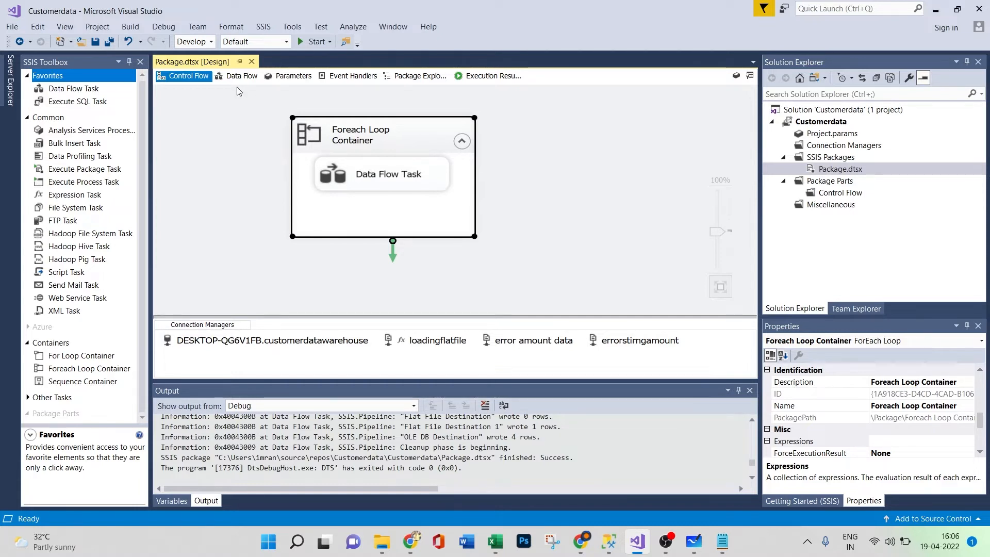
- Add a package parameter to Package.dtsx and name it bulkfilepath
left_click(292, 77)
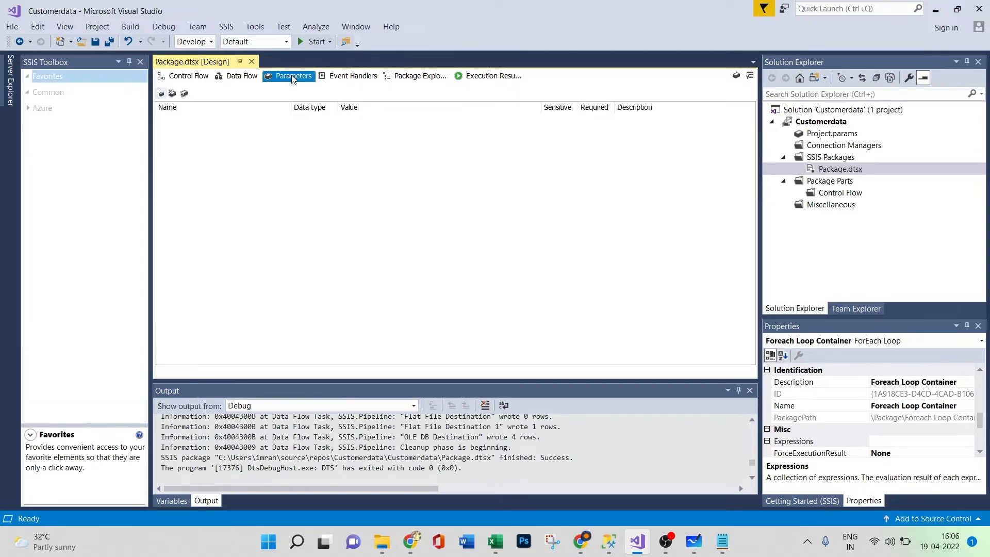
left_click(161, 94)
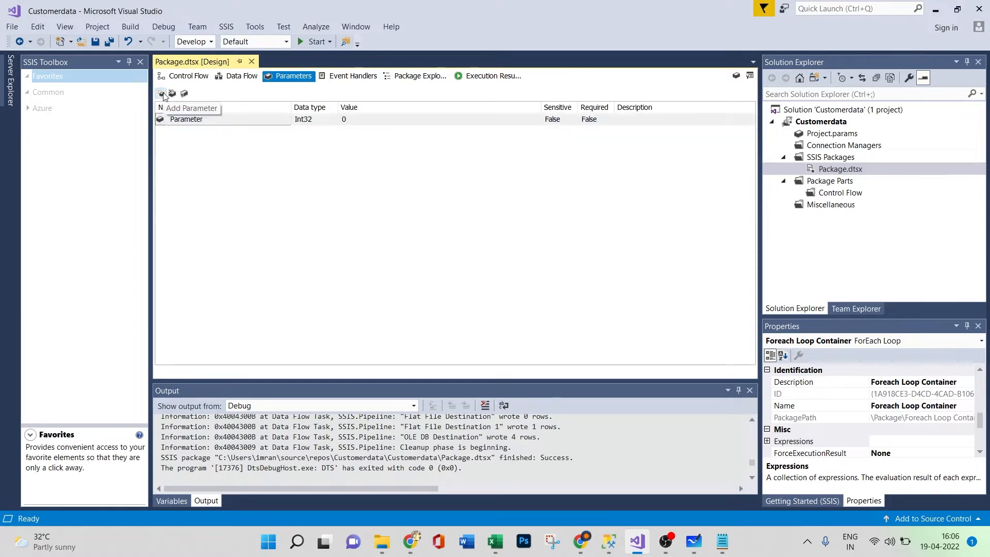
left_click(204, 120)
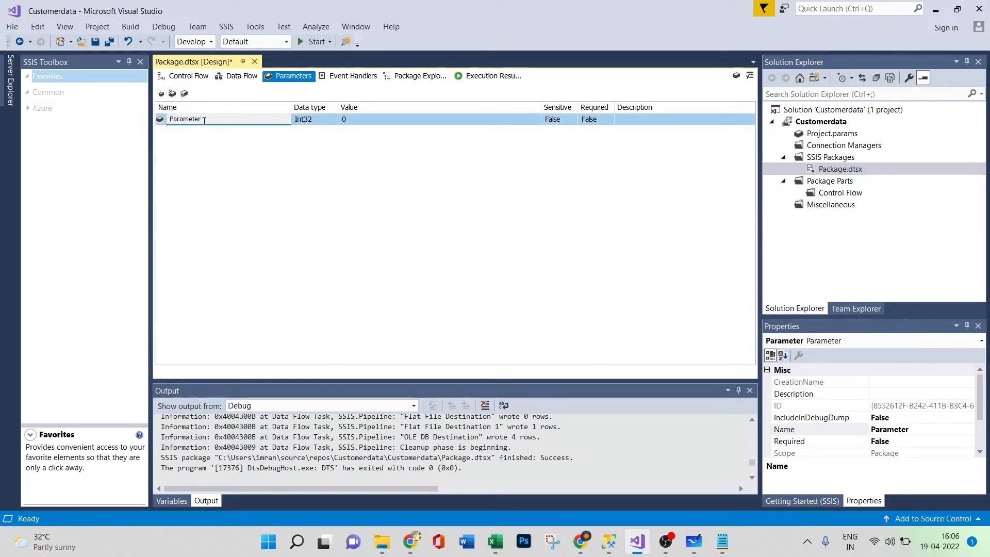
key("BackSpace")
key("BackSpace")
key("BackSpace")
key("BackSpace")
key("BackSpace")
key("BackSpace")
key("BackSpace")
key("BackSpace")
key("BackSpace")
type("bulkfilepath")
- Set the bulkfilepath parameter's data type to Single and save the package
left_click(312, 122)
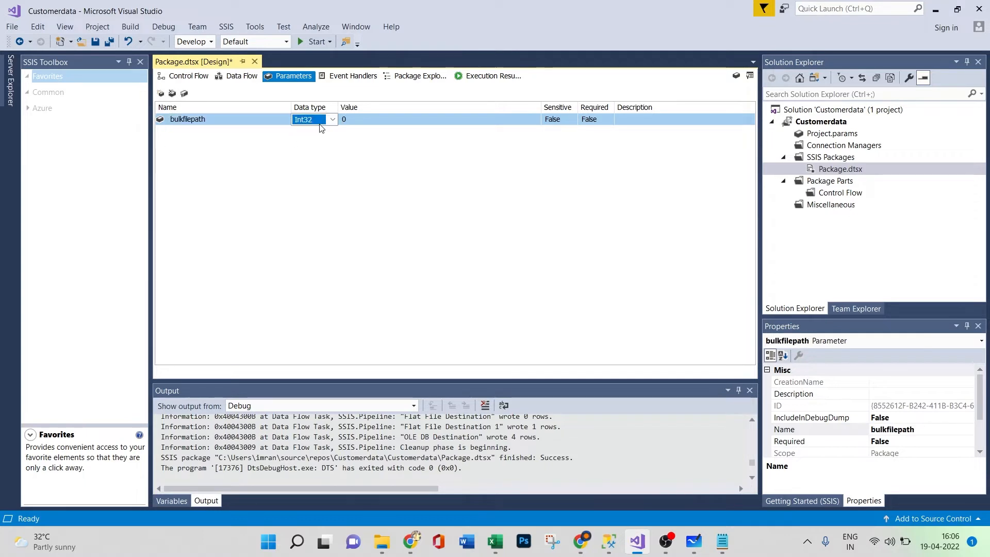
left_click(324, 125)
left_click(309, 170)
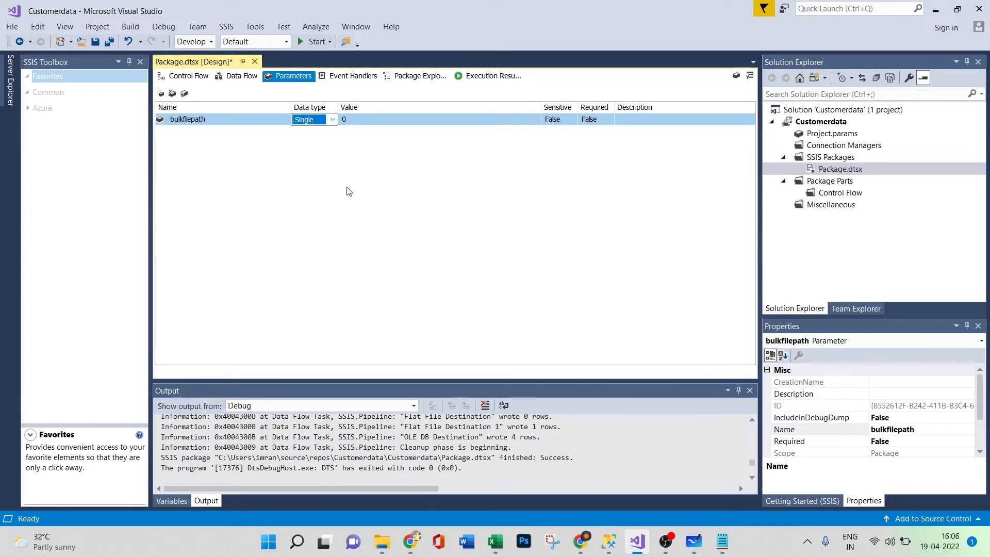
key("ctrl+s")
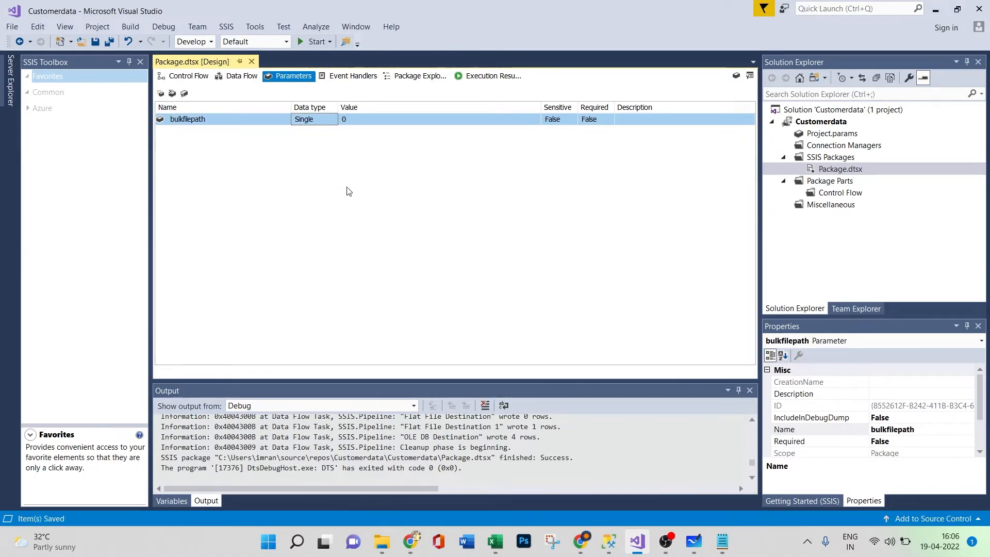
- Open the Foreach Loop Container's collection settings from the control flow and bring up the enumerator's Property Expressions Editor
left_click(248, 83)
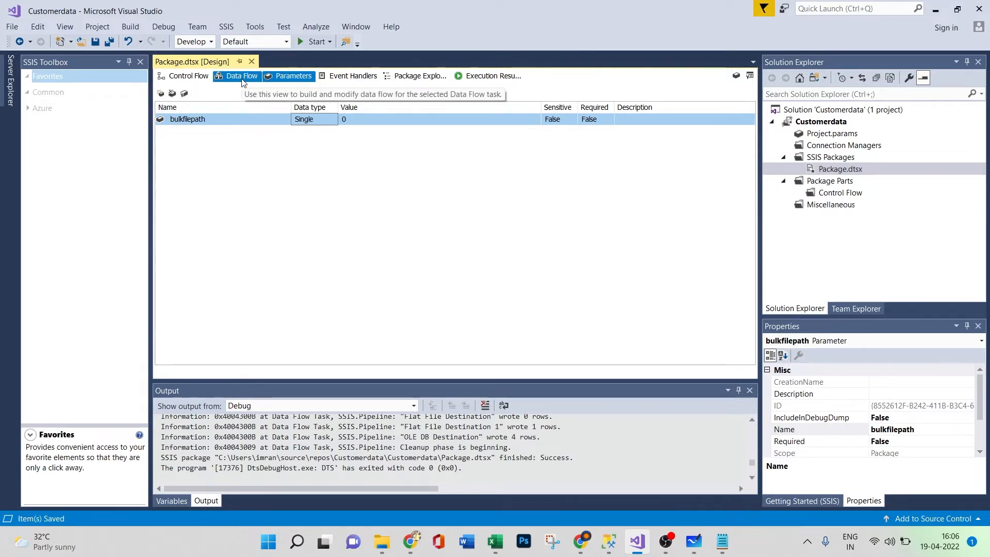
left_click(241, 78)
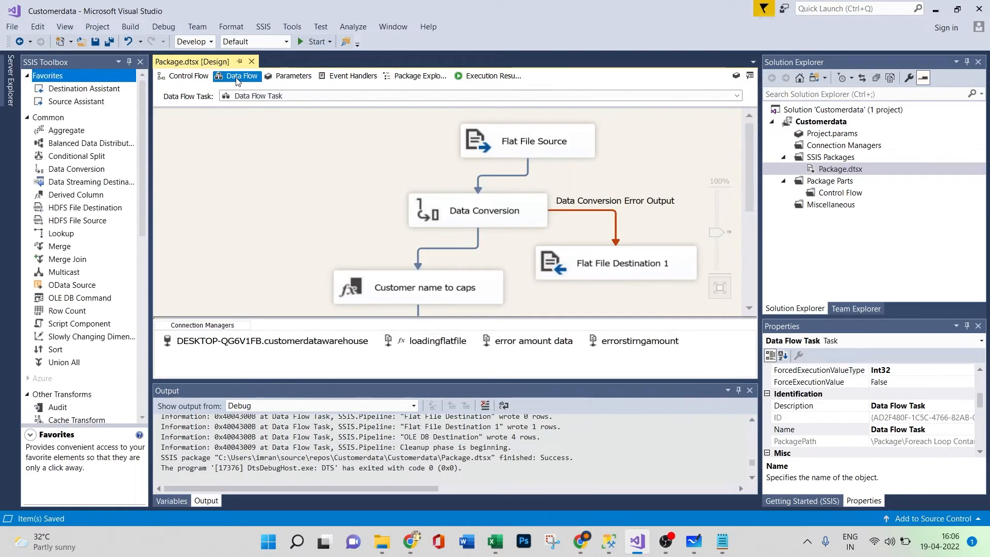
left_click(177, 80)
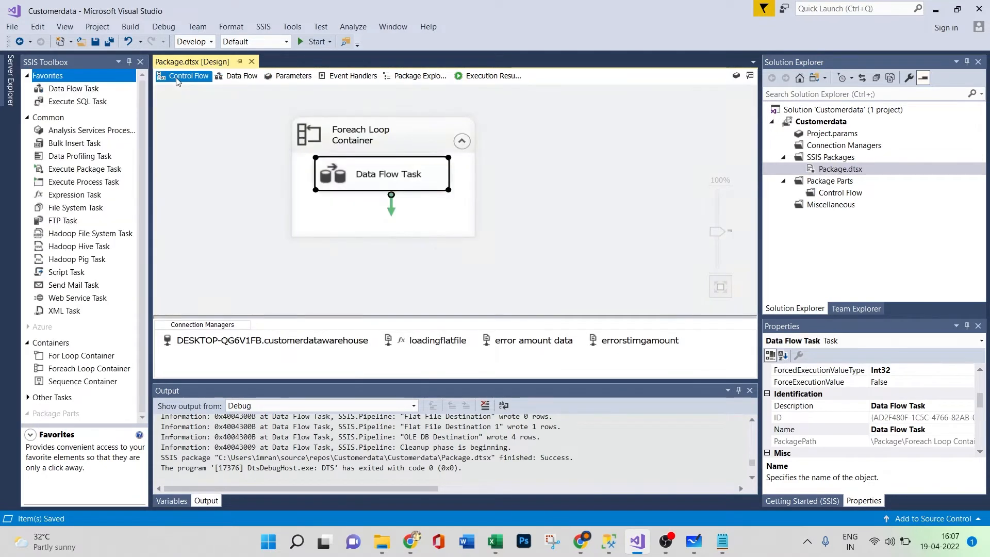
left_click(419, 131)
right_click(418, 131)
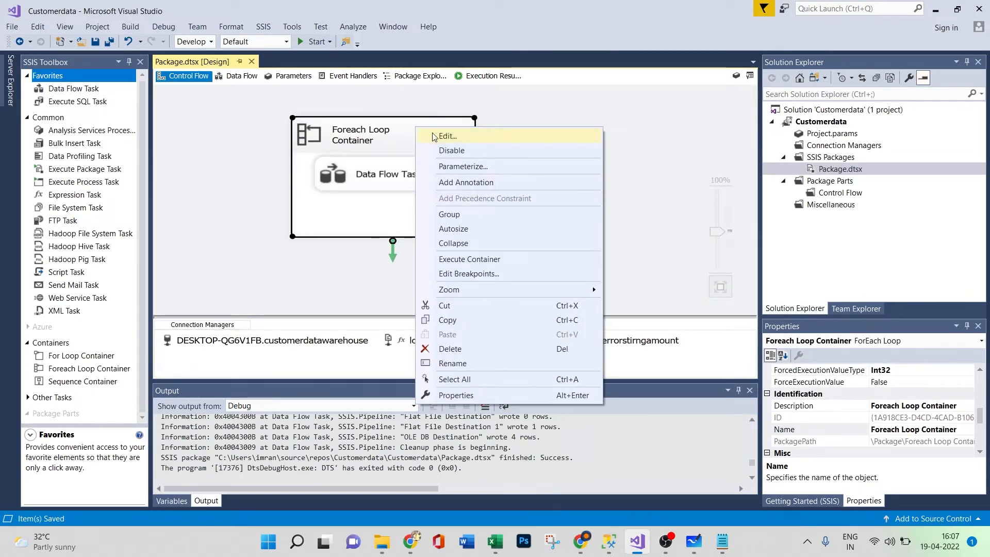
left_click(435, 136)
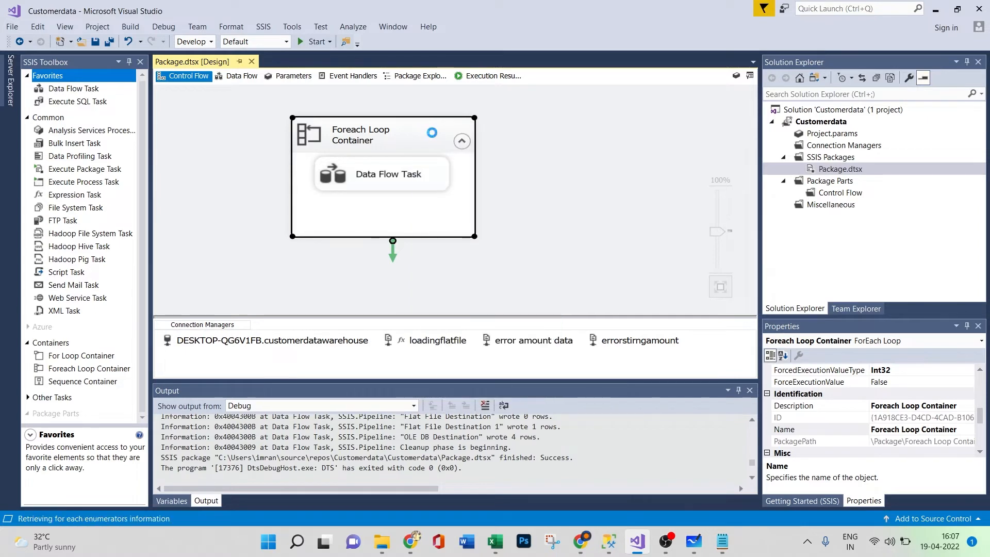
left_click(319, 157)
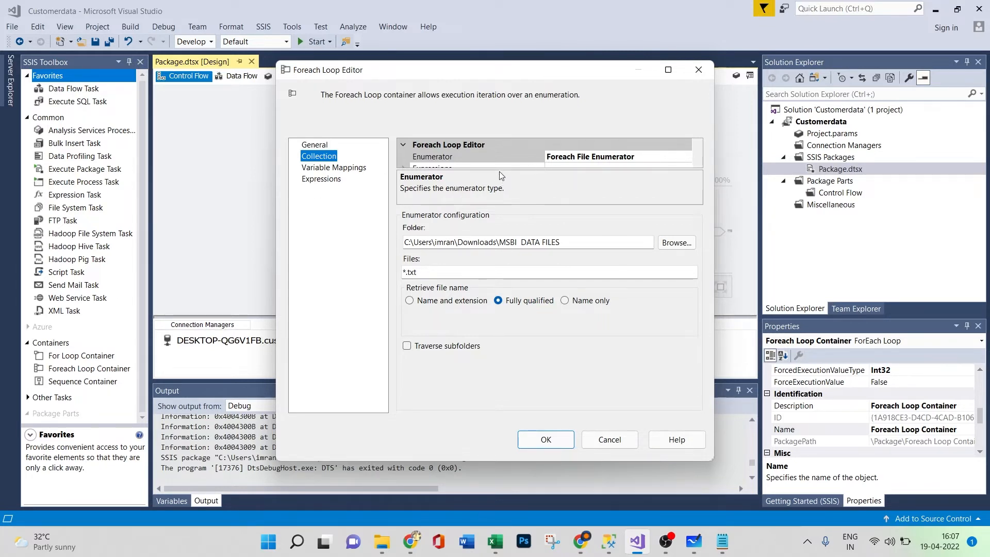
left_click_drag(499, 169, 499, 207)
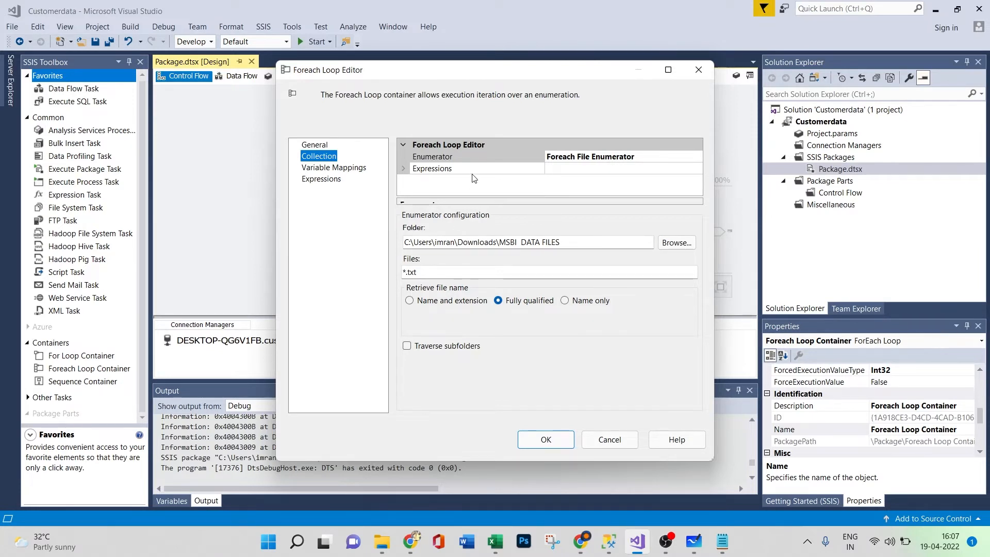
left_click(666, 170)
left_click(697, 169)
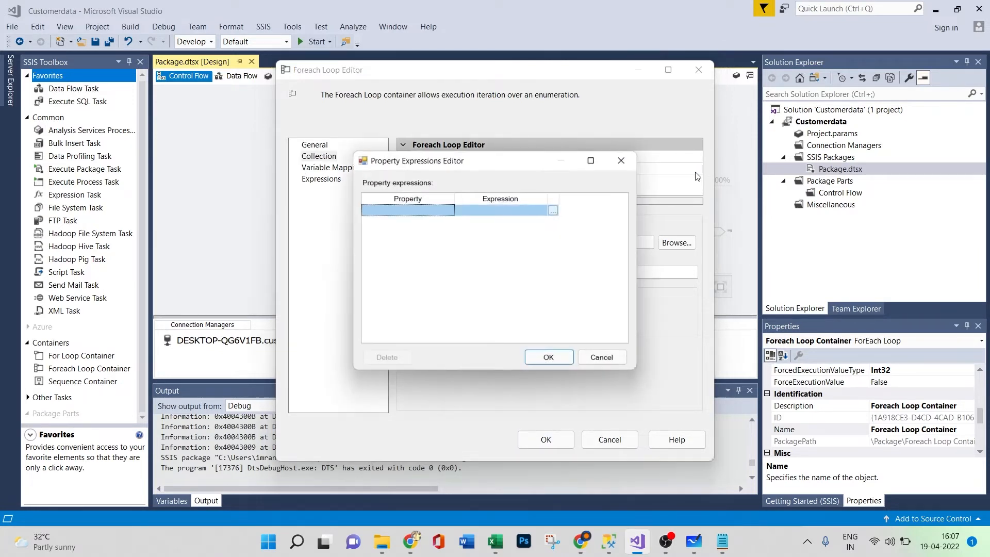
- Try to assign the expression @[$Package::bulkfilepath] to the enumerator's Directory property
left_click(433, 211)
left_click(450, 211)
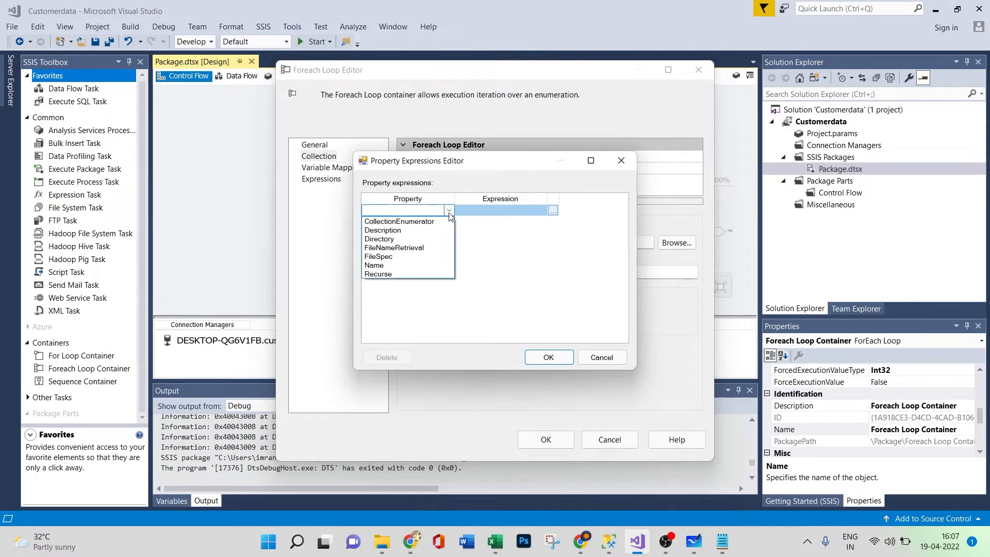
left_click(407, 239)
left_click(552, 212)
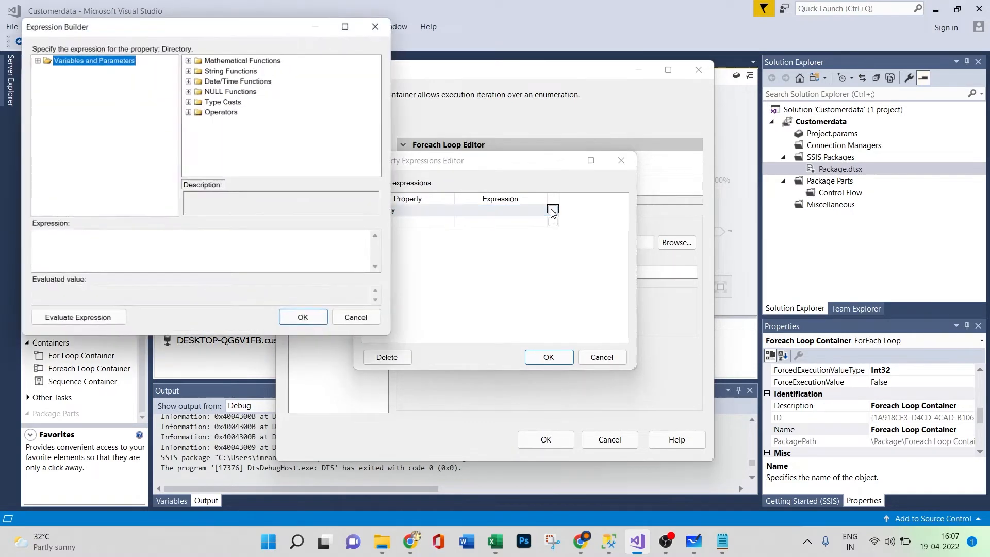
left_click(38, 61)
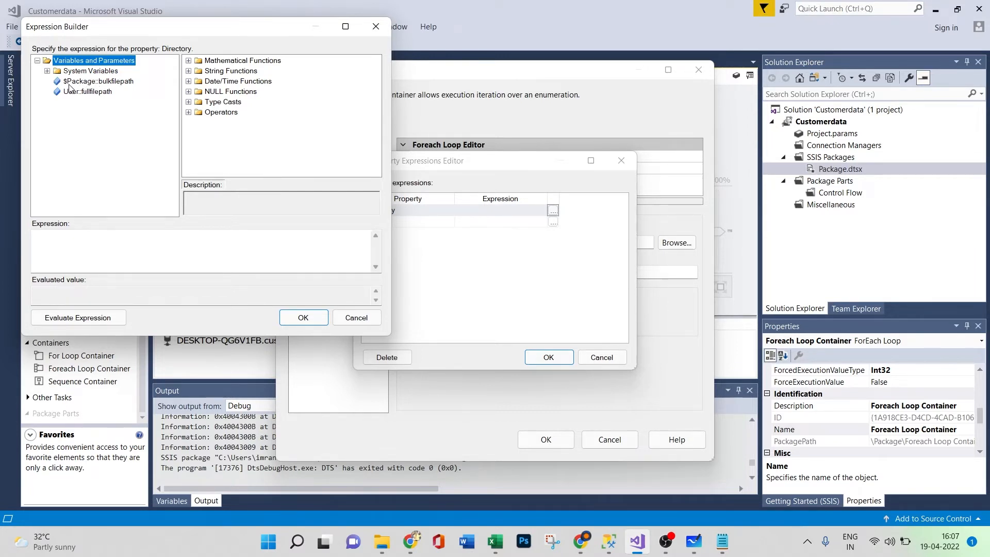
left_click(116, 83)
left_click_drag(115, 83, 111, 238)
left_click(303, 318)
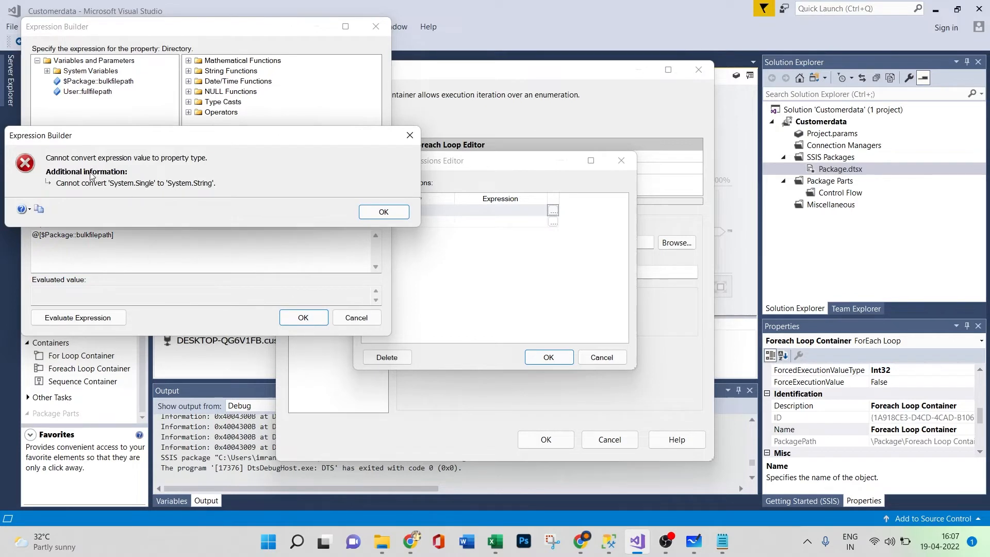
- Retry and evaluate the bulkfilepath expression for Directory, and discard the Foreach Loop Container changes
left_click(383, 213)
left_click(290, 319)
left_click(381, 212)
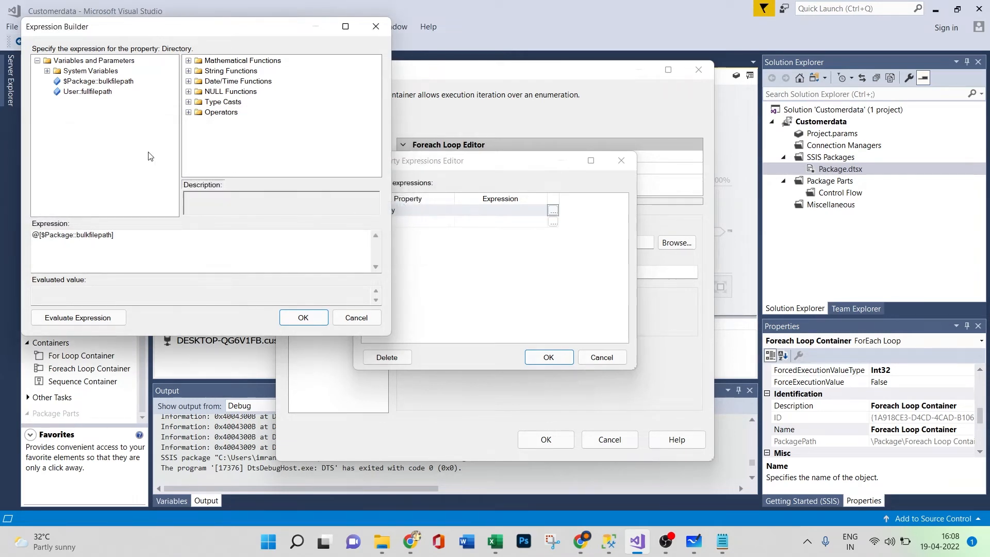
left_click(128, 298)
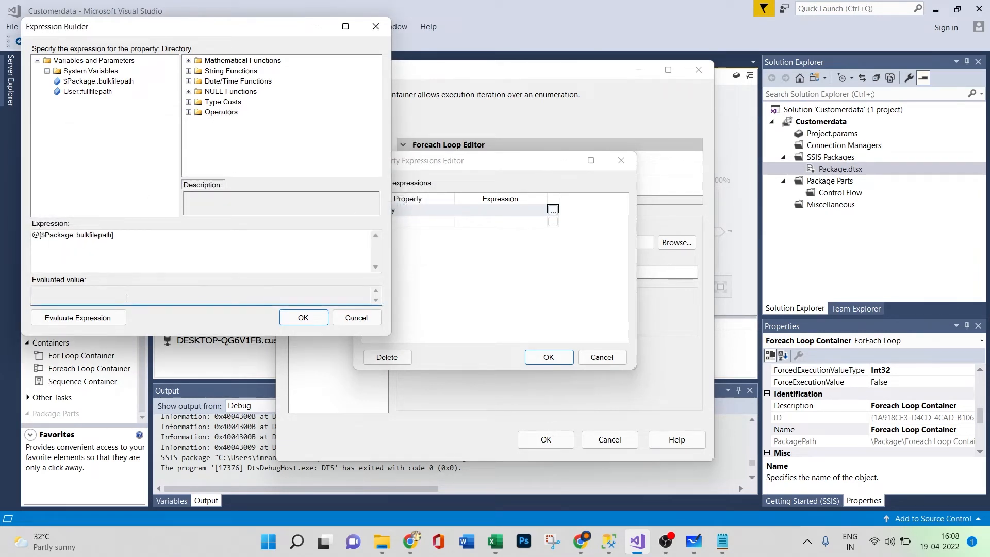
left_click(80, 320)
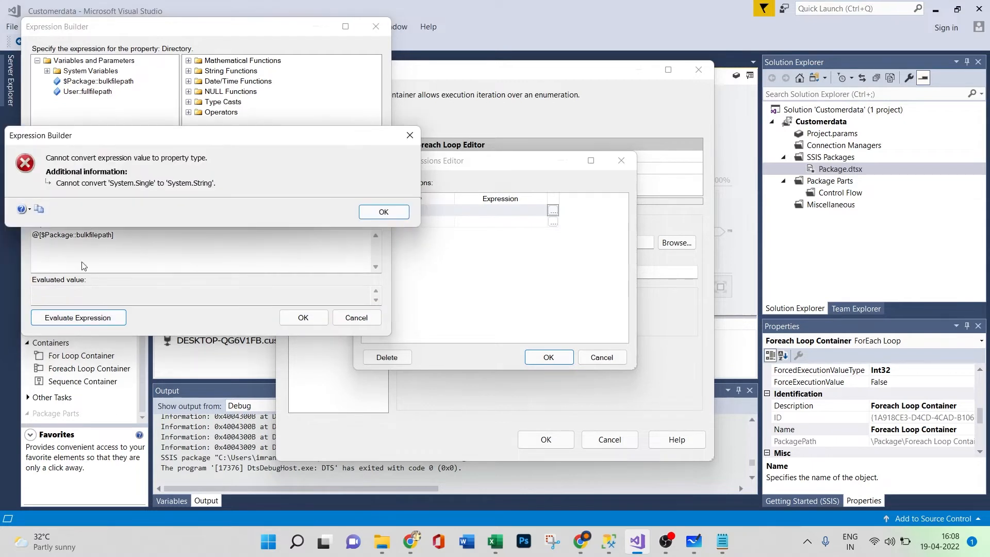
left_click(381, 212)
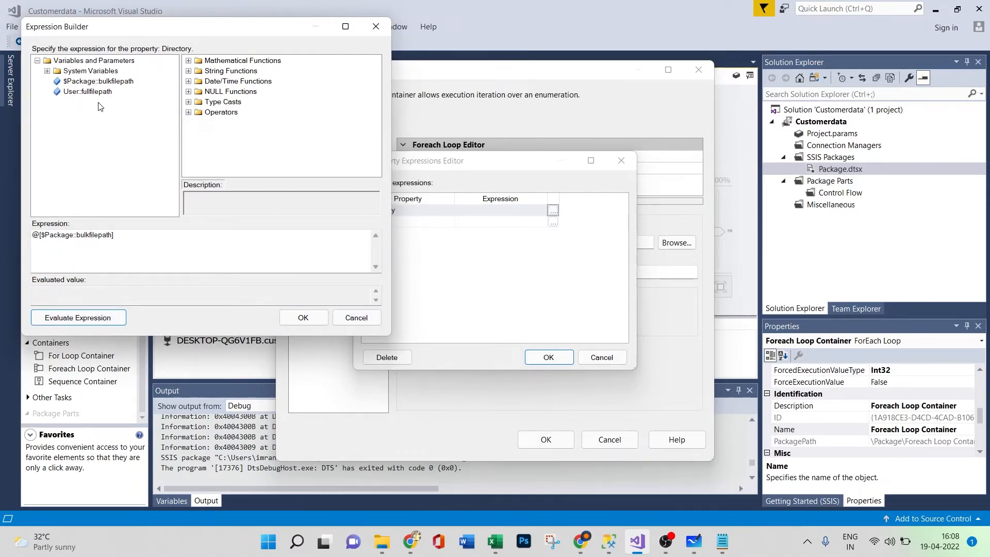
left_click(155, 253)
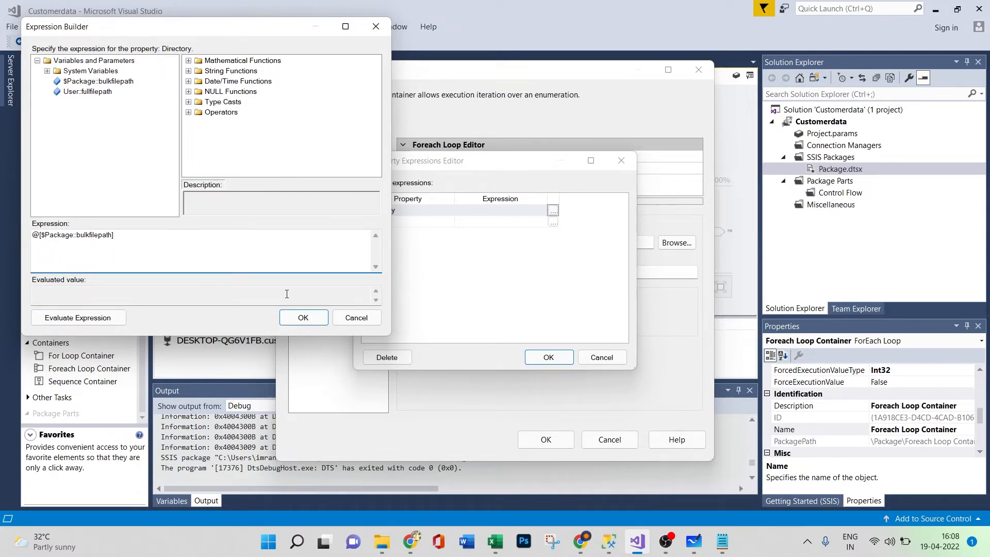
left_click(293, 321)
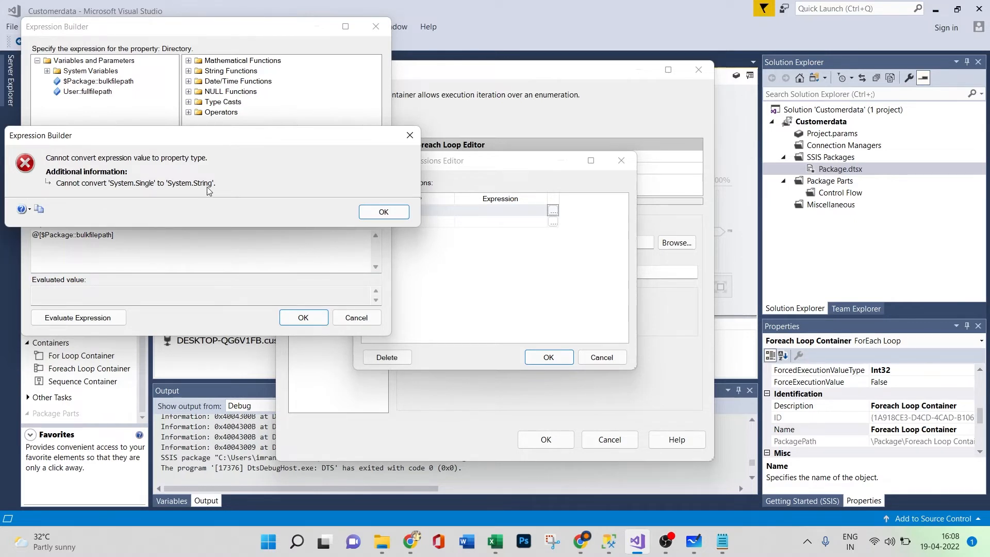
left_click(380, 211)
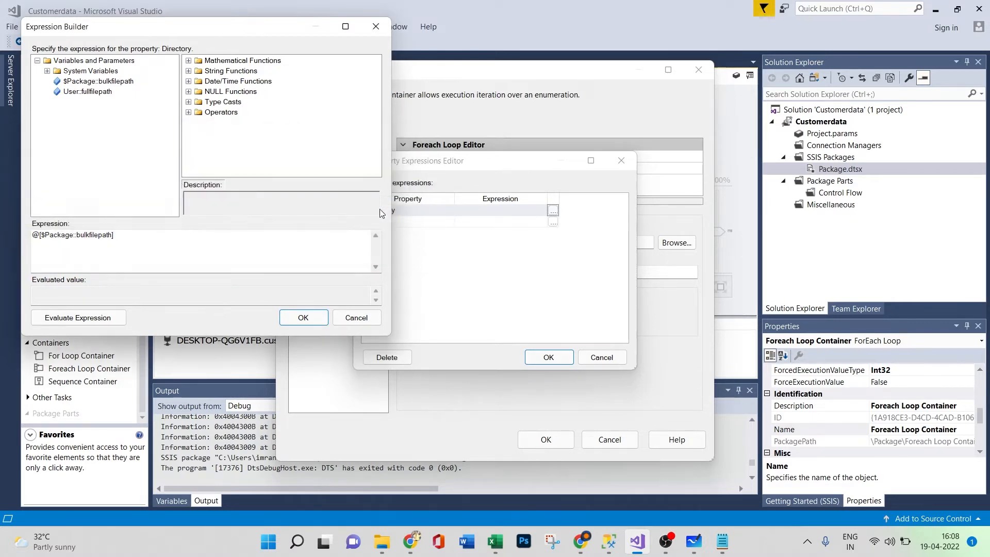
left_click(369, 30)
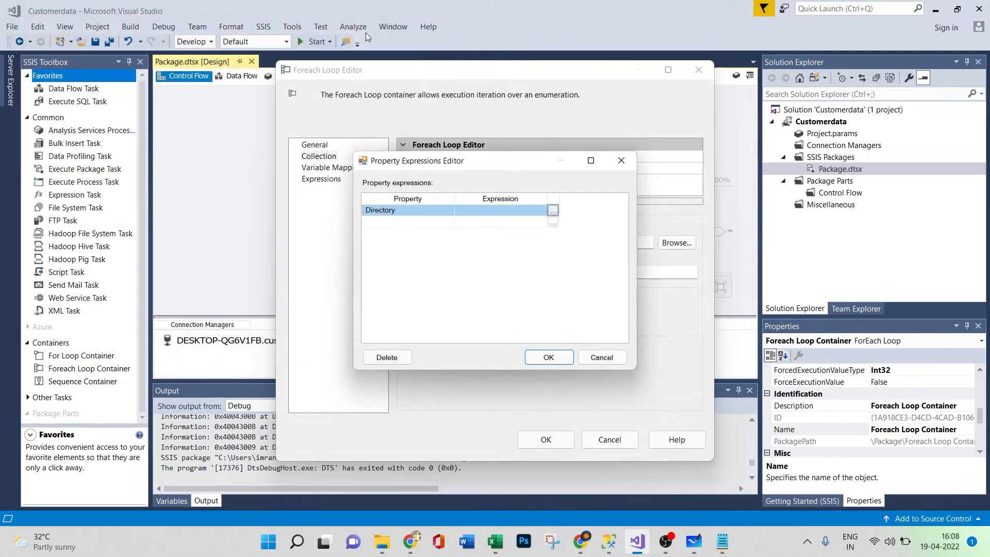
left_click(593, 359)
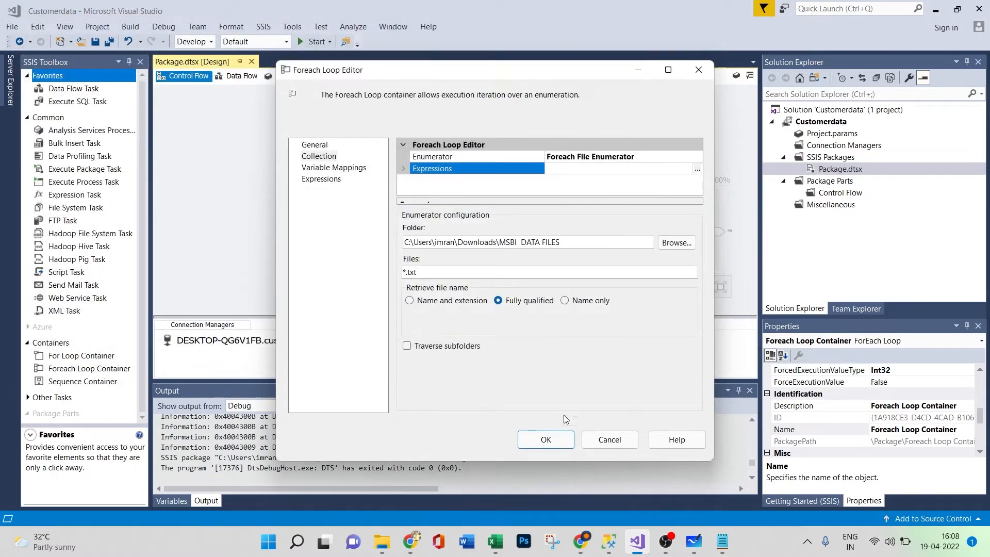
left_click(608, 439)
- Change the bulkfilepath package parameter's data type to String and save the package
left_click(291, 79)
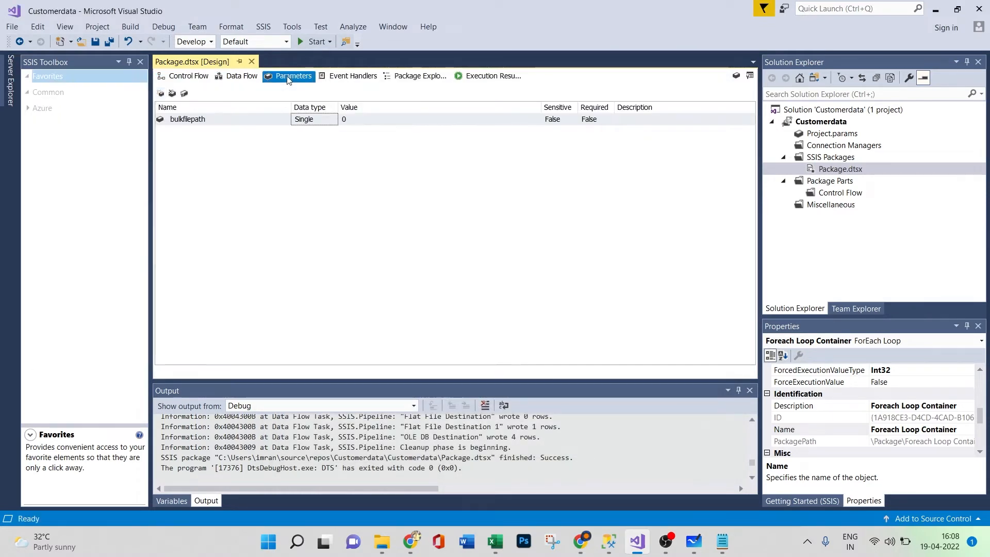
left_click(324, 125)
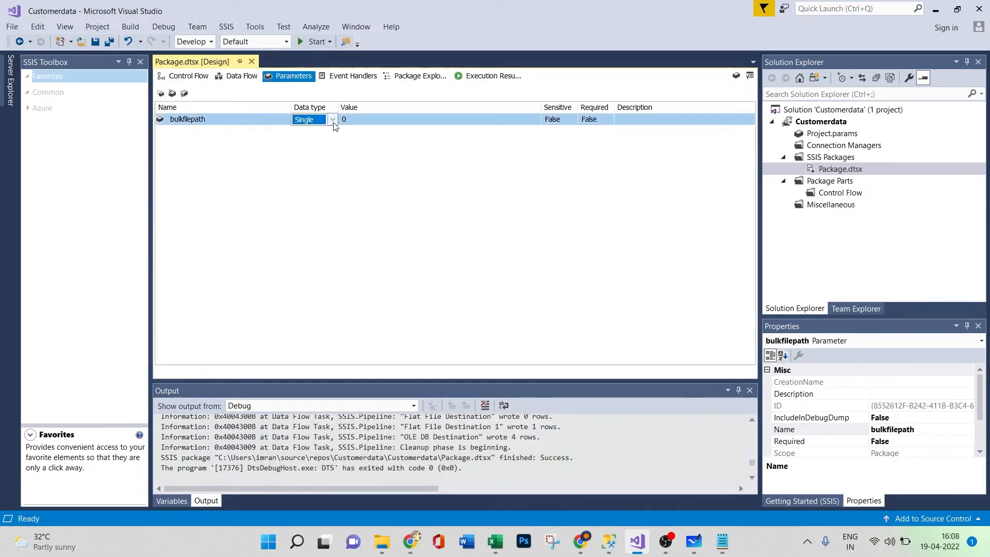
left_click(334, 120)
left_click(312, 181)
key("ctrl+s")
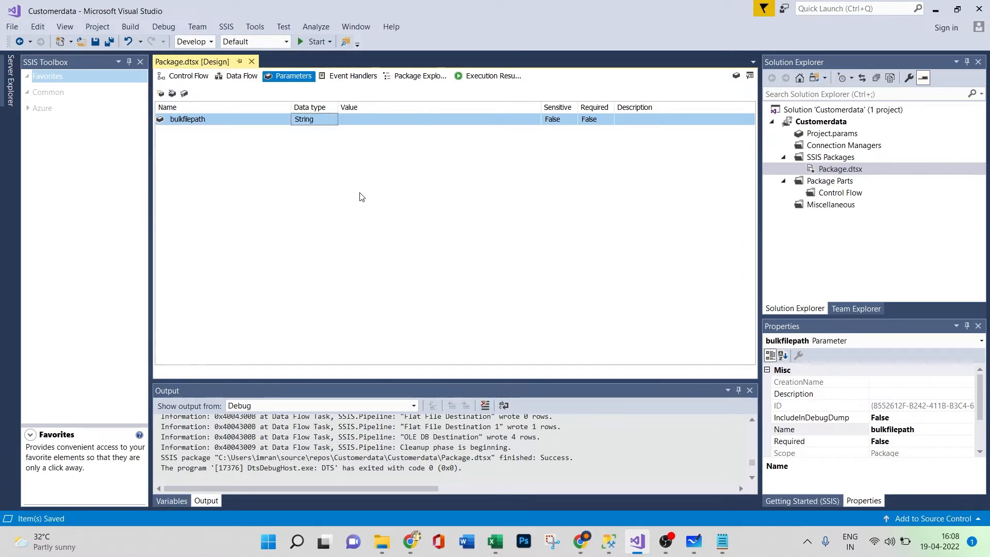
- Reopen the Foreach Loop Container's collection settings and edit the property expressions of its file enumerator
left_click(189, 76)
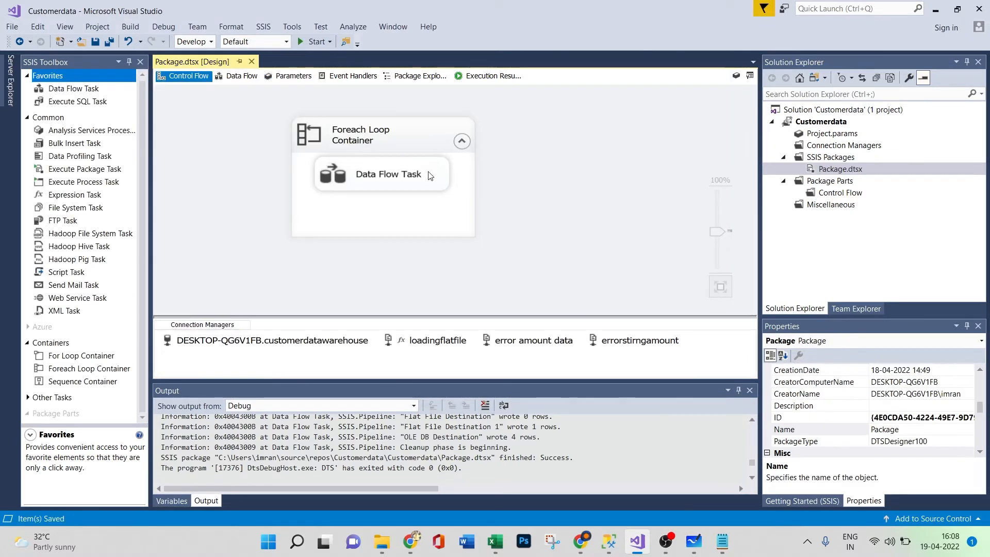
left_click(427, 133)
right_click(427, 134)
left_click(456, 138)
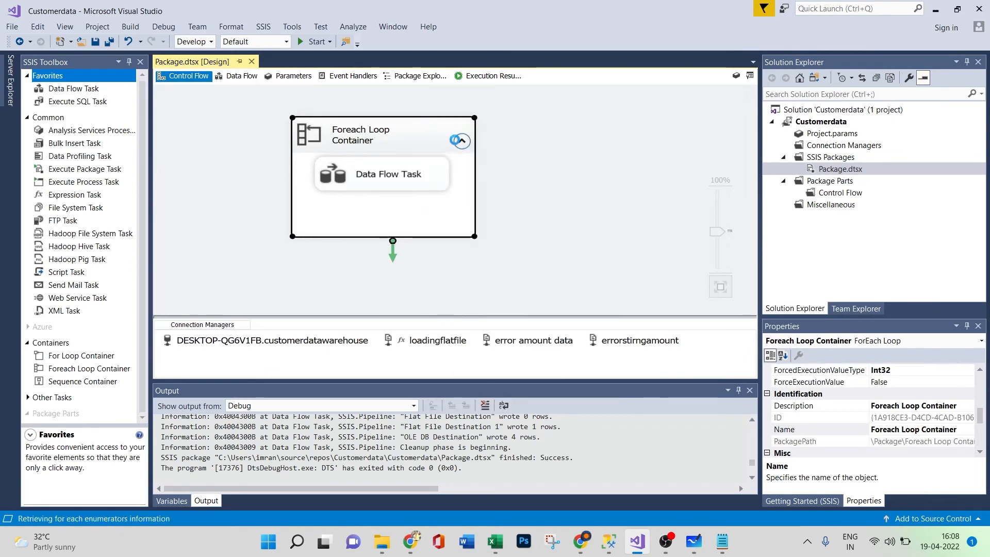
left_click(320, 156)
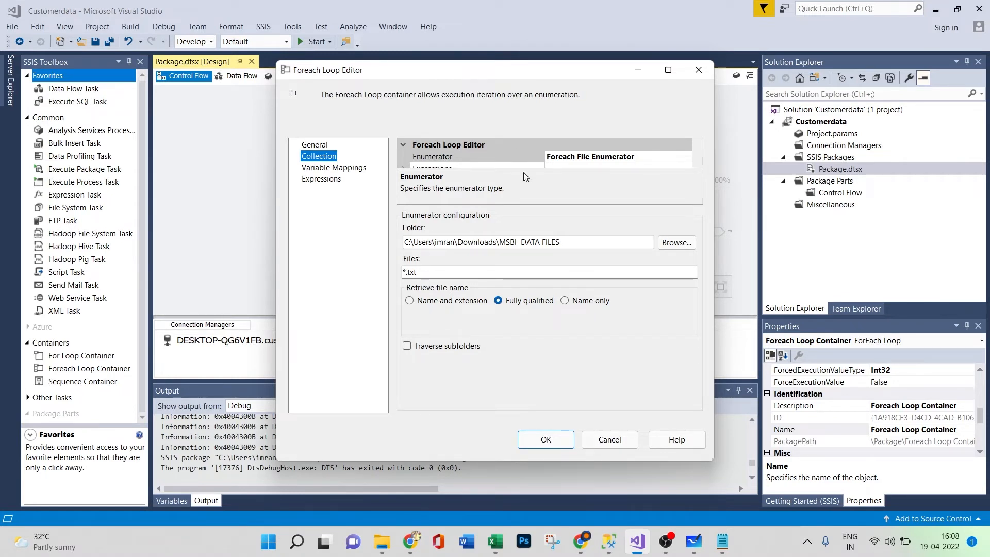
left_click_drag(520, 170, 521, 199)
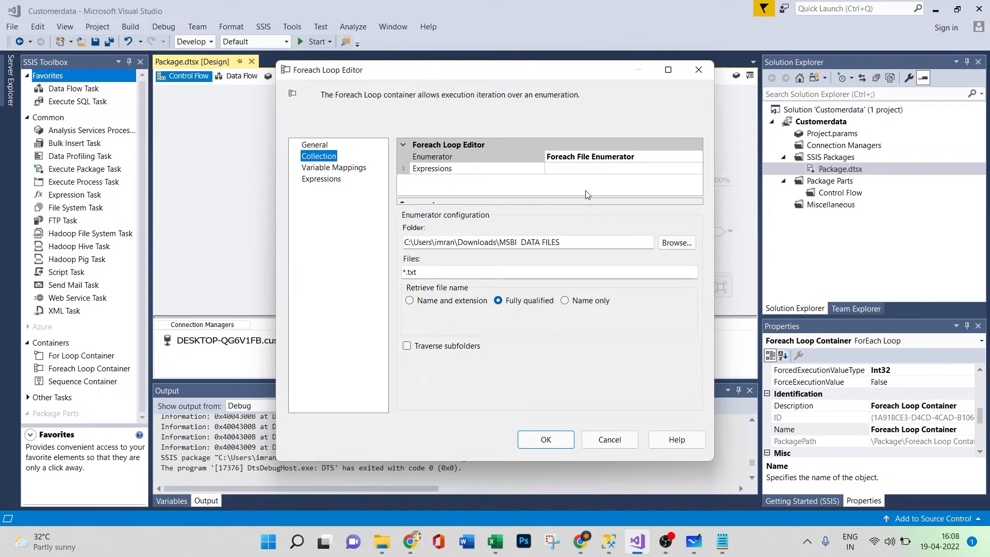
left_click(663, 170)
left_click(697, 169)
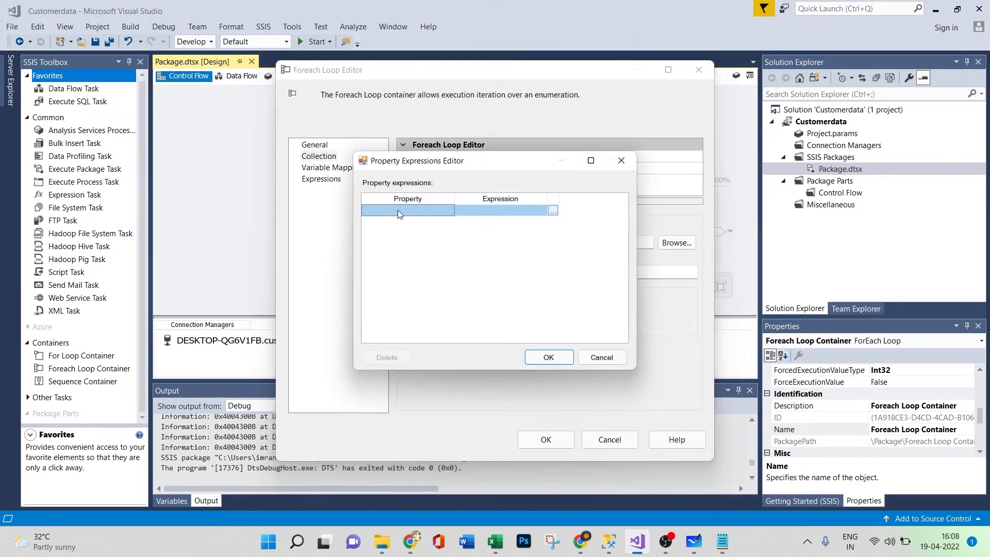
- Add an expression for the Directory property and select the $Package::bulkfilepath parameter in the Expression Builder
left_click(418, 211)
left_click(397, 238)
left_click(553, 212)
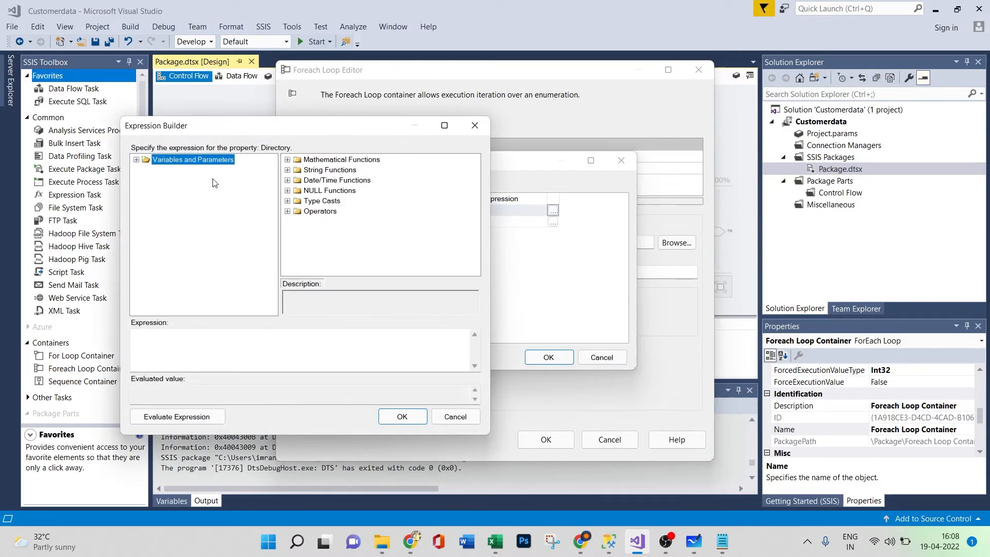
left_click(137, 159)
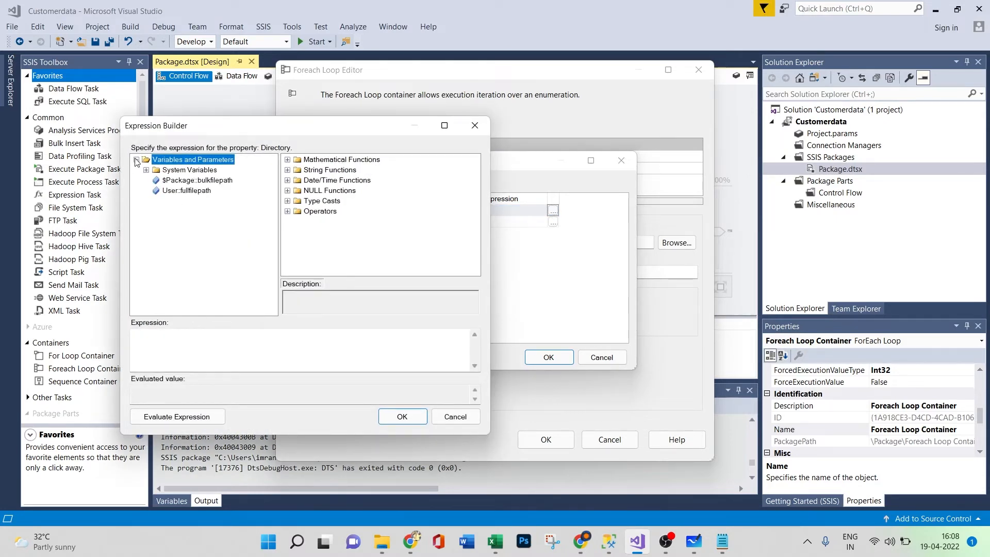
left_click(214, 181)
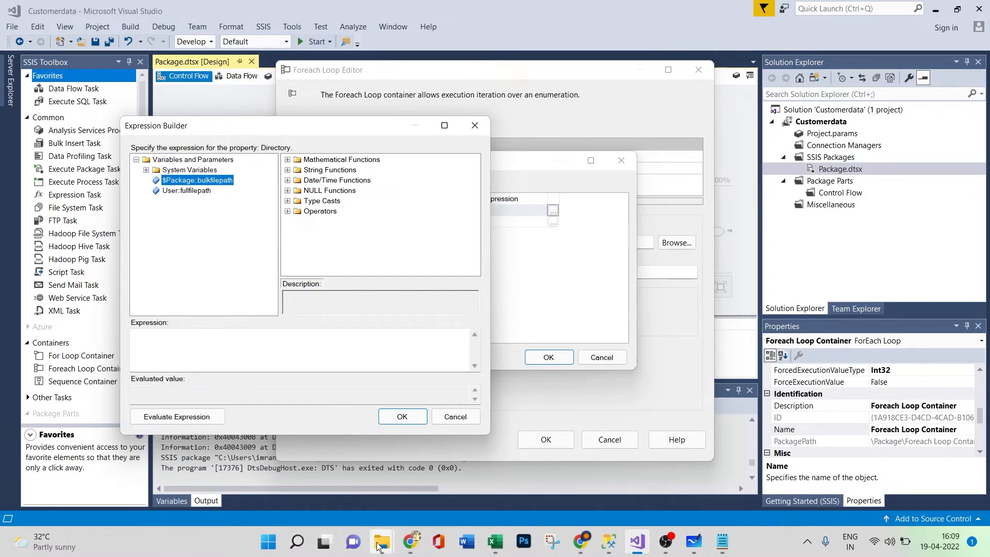
- Switch to File Explorer and open the bulkfile folder in Downloads to check its files
mouse_move(380, 545)
left_click(441, 469)
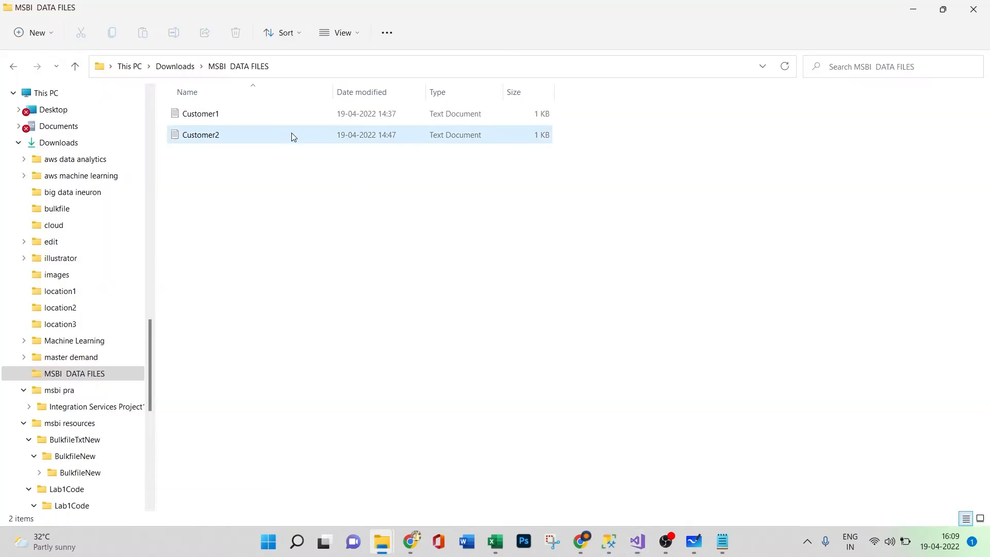
left_click(173, 73)
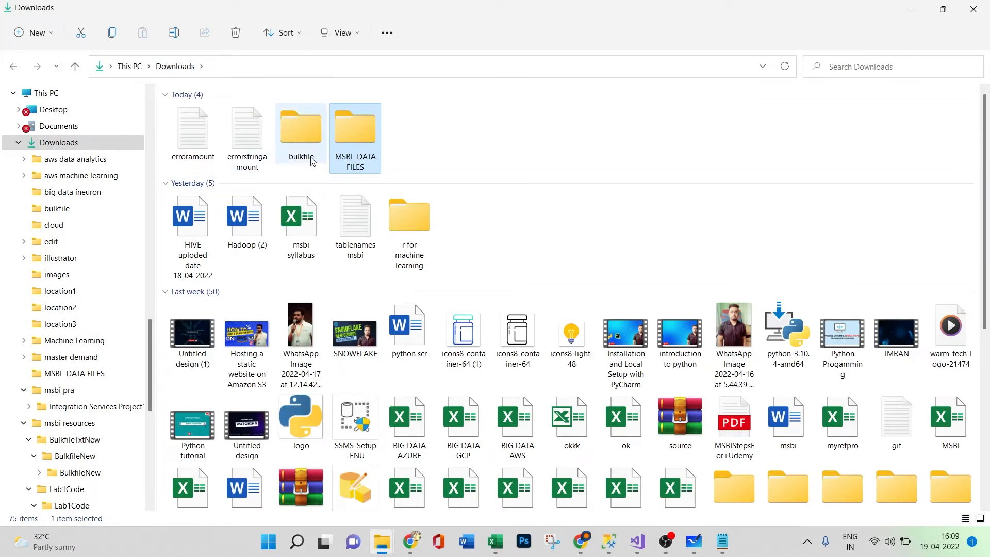
double_click(302, 128)
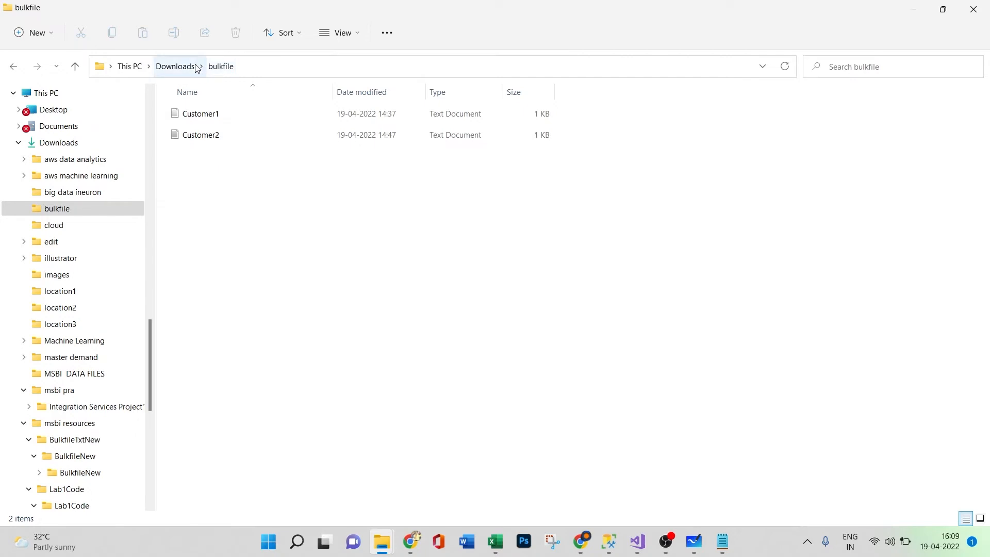
- Switch back to Visual Studio, set the Directory expression to @[$Package::bulkfilepath], and confirm the Foreach Loop Container's settings
left_click(638, 541)
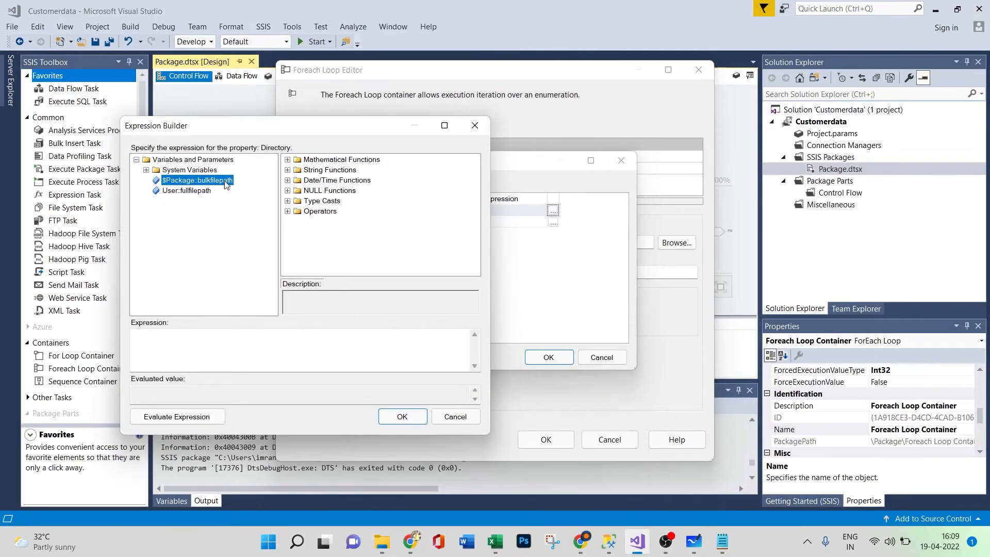
left_click_drag(229, 187, 191, 344)
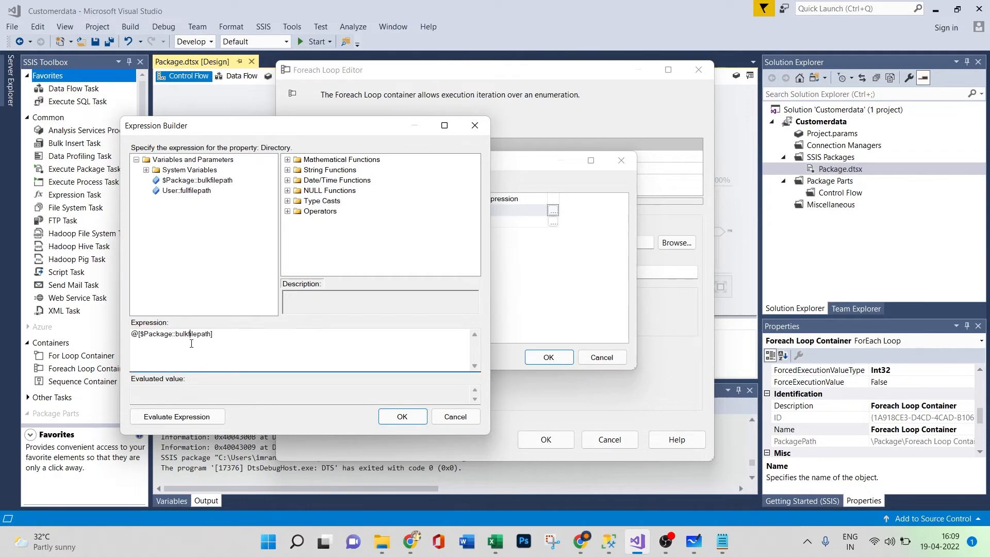
left_click(398, 415)
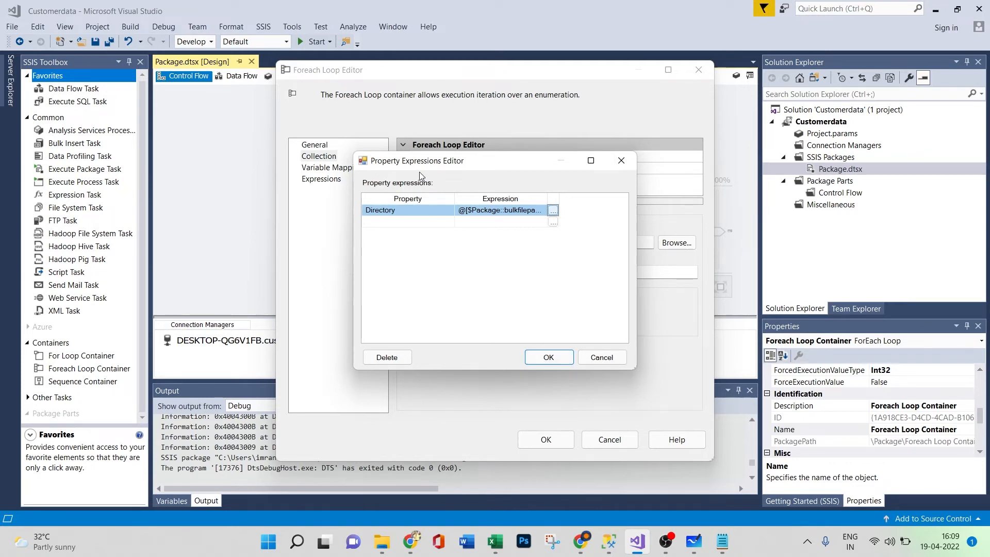
left_click(540, 360)
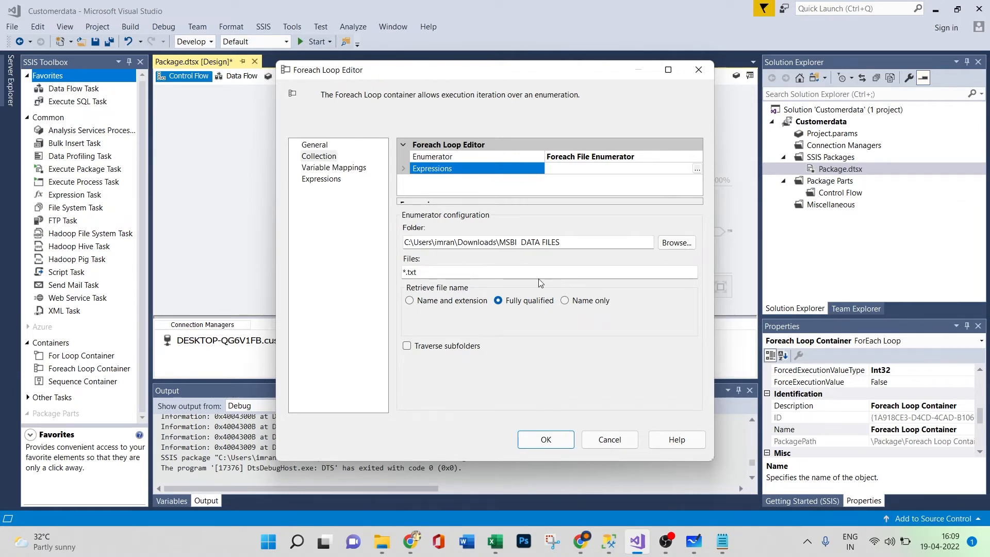
left_click(544, 440)
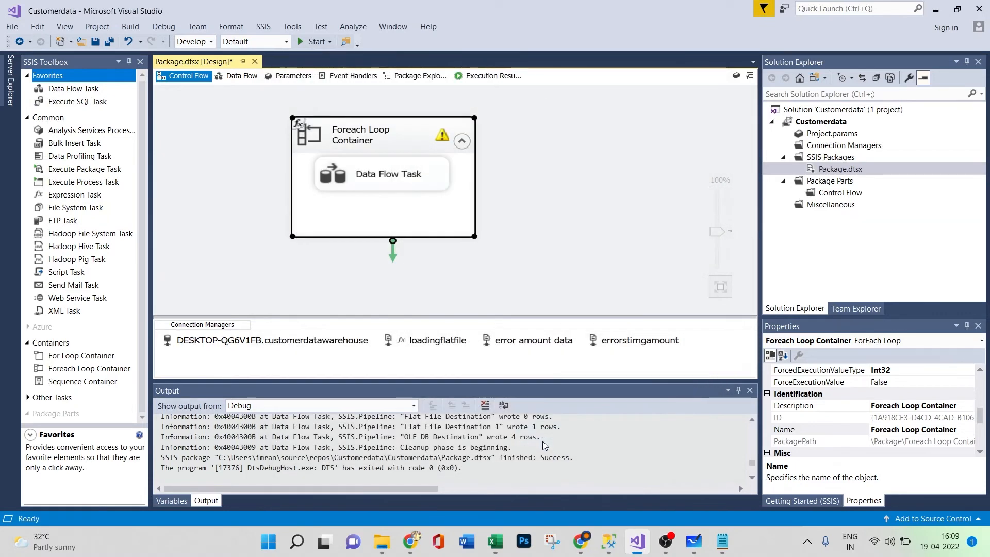
- Try to set the Foreach Loop Container's enumerator folder to the Downloads\bulkfile path copied from File Explorer
double_click(443, 135)
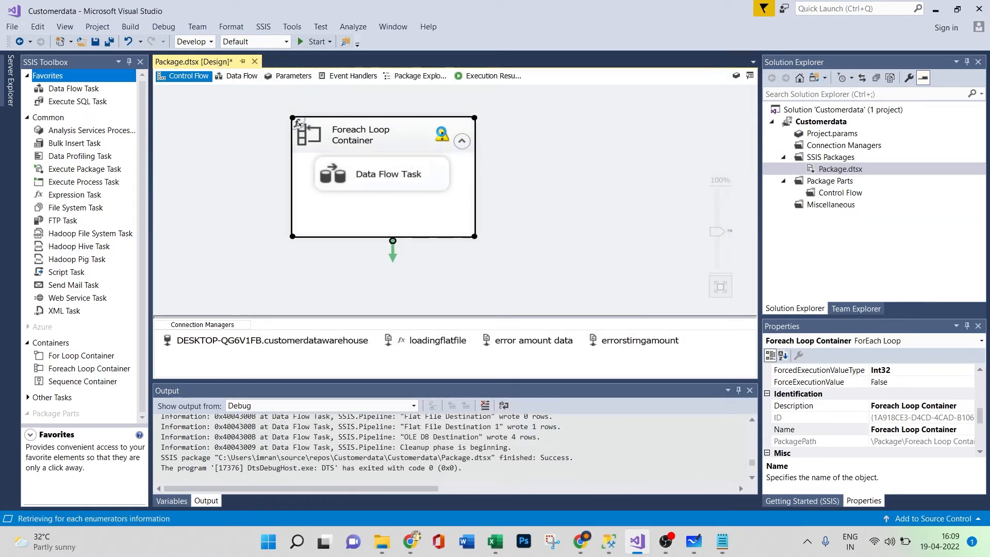
left_click(322, 158)
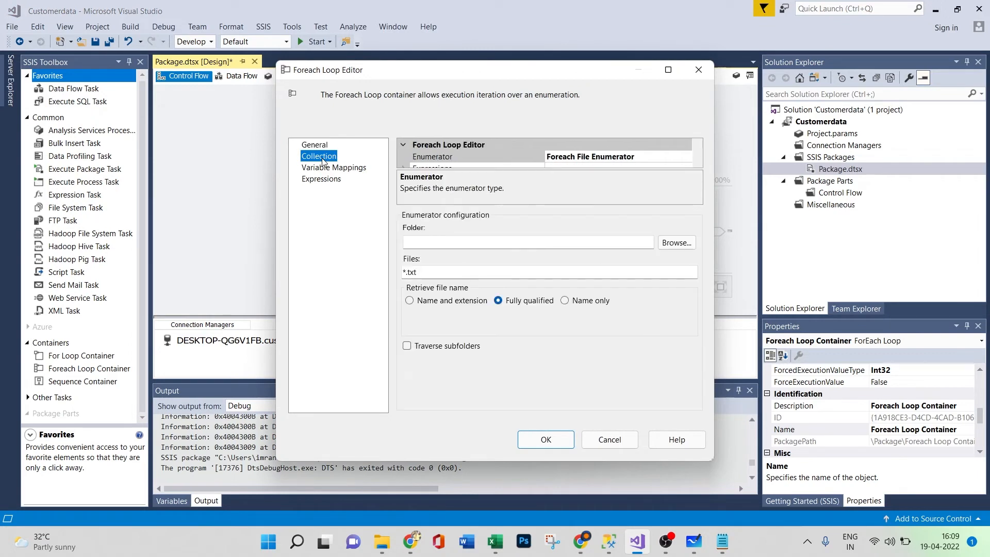
left_click(454, 245)
mouse_move(380, 541)
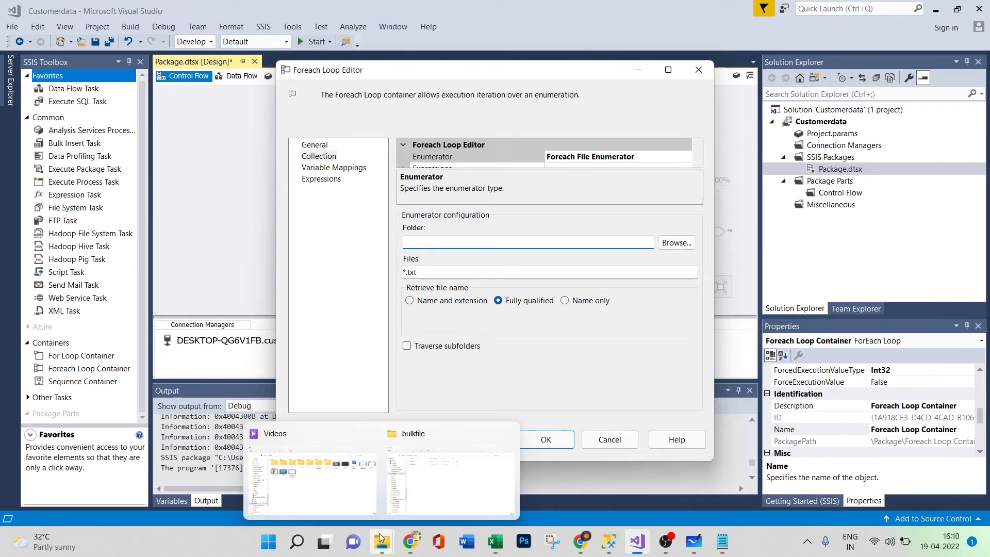
left_click(450, 482)
left_click(264, 67)
key("ctrl+c")
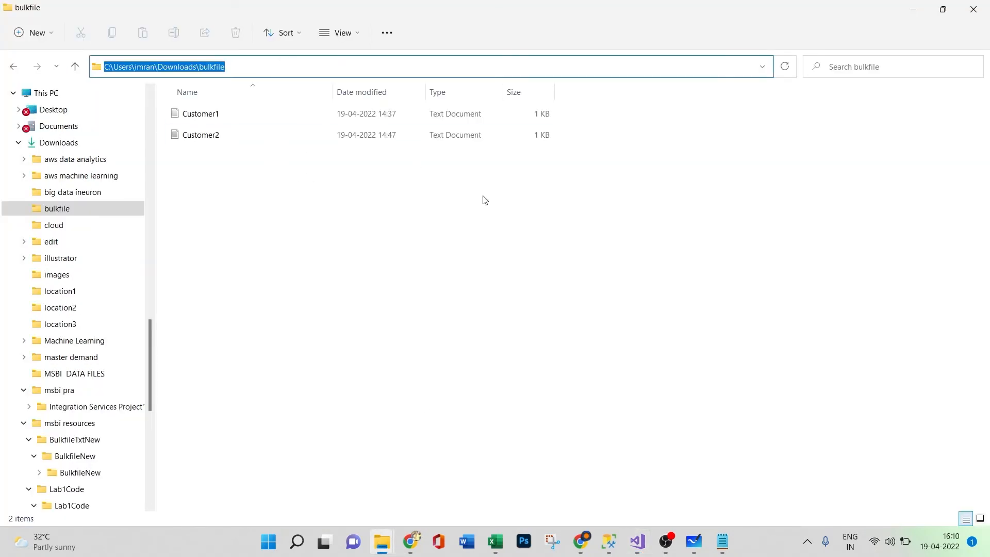
left_click(609, 475)
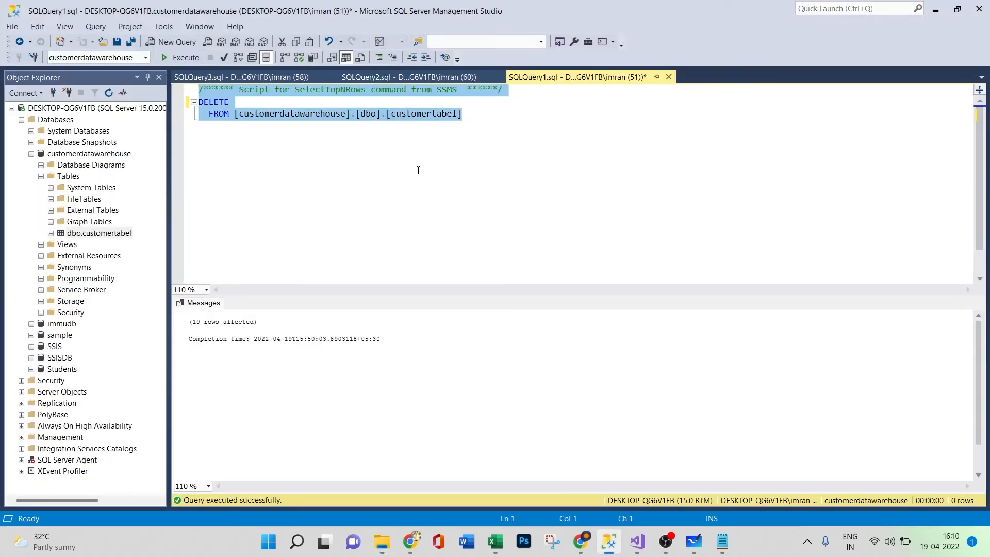
left_click(637, 541)
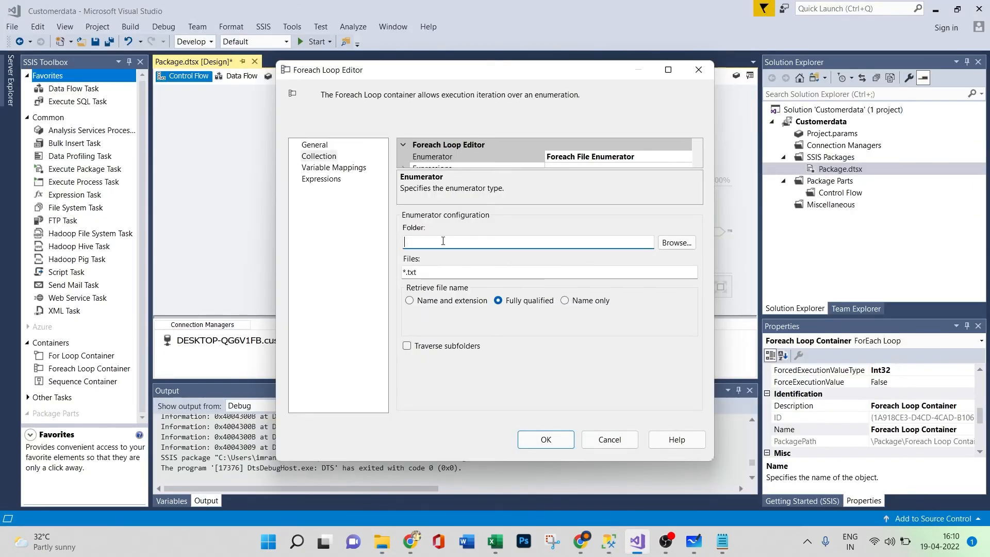
key("ctrl+v")
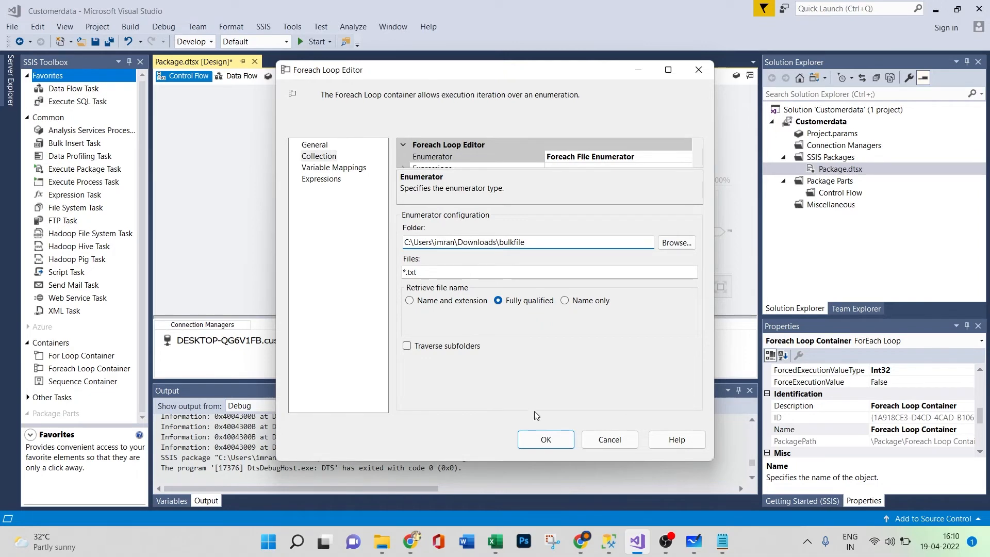
left_click(536, 439)
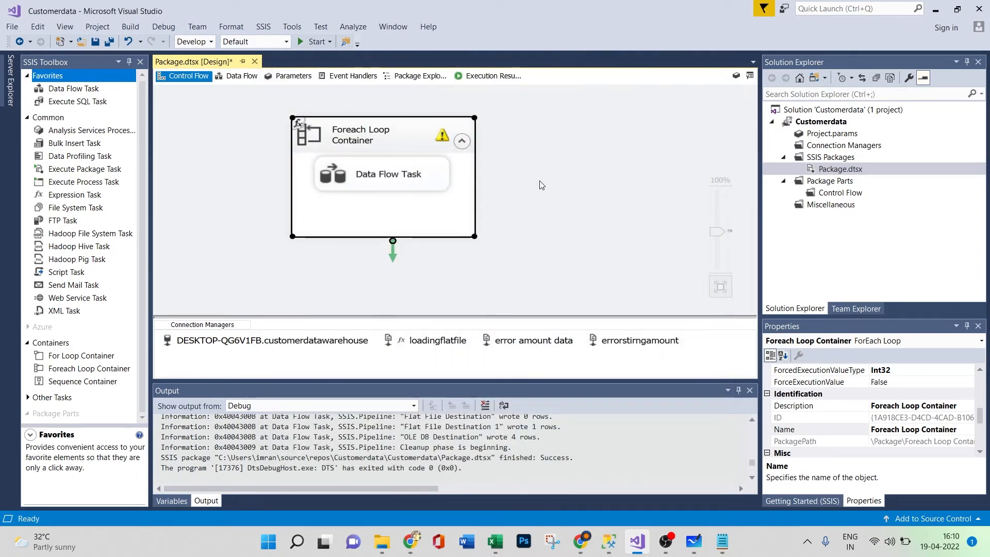
- Reopen the Foreach Loop Container's collection settings and try again to enter the copied bulkfile path as the enumerator folder
left_click(539, 181)
double_click(446, 143)
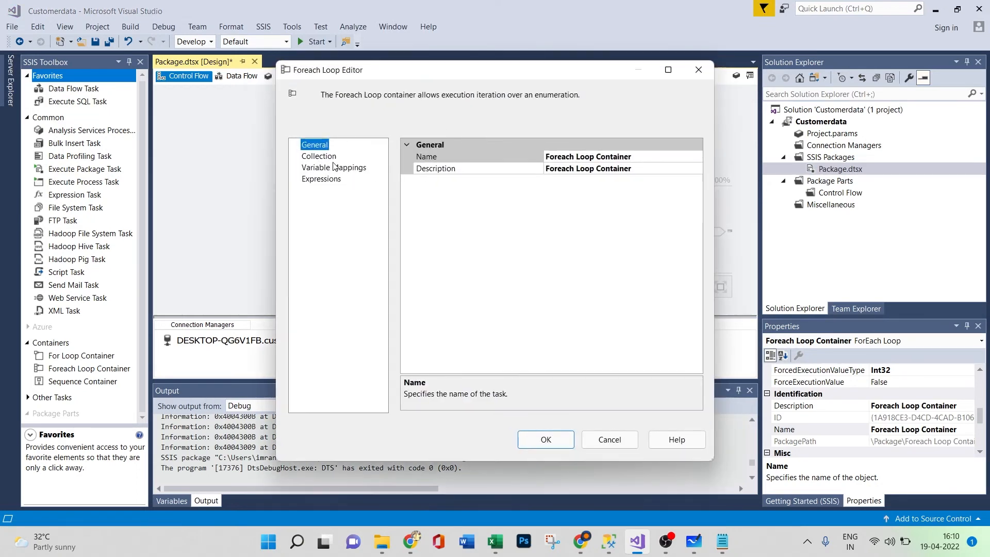
left_click(332, 162)
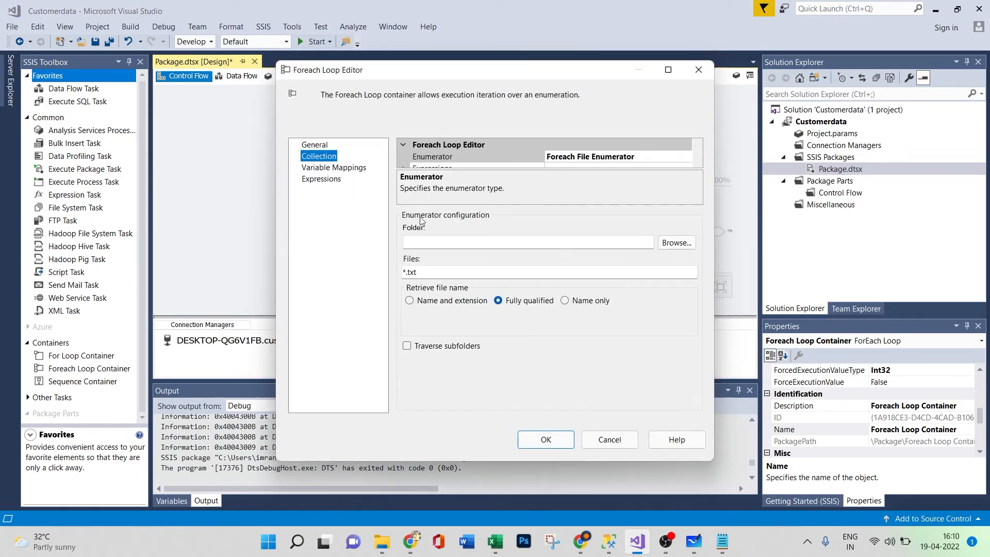
scroll(560, 151, "down", 1)
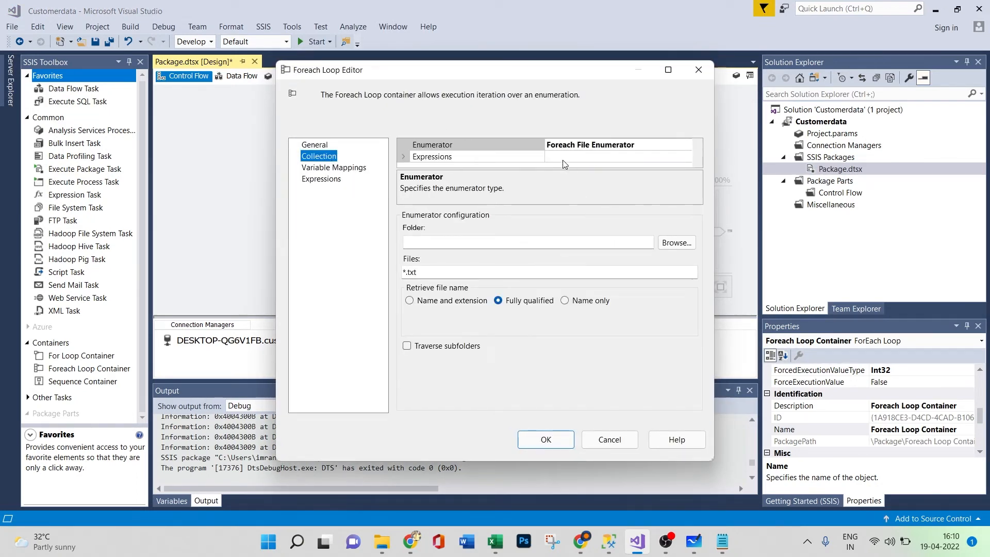
left_click(448, 243)
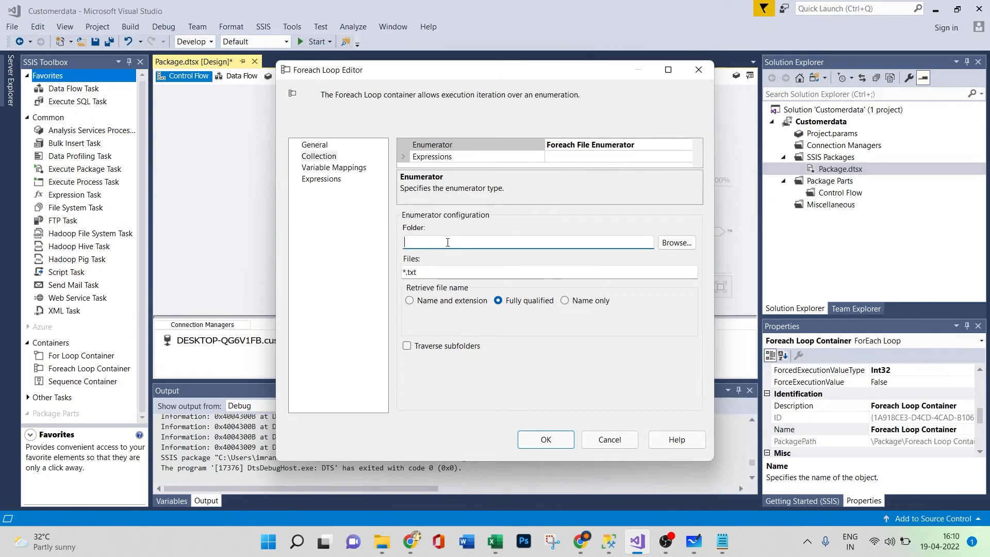
left_click(677, 244)
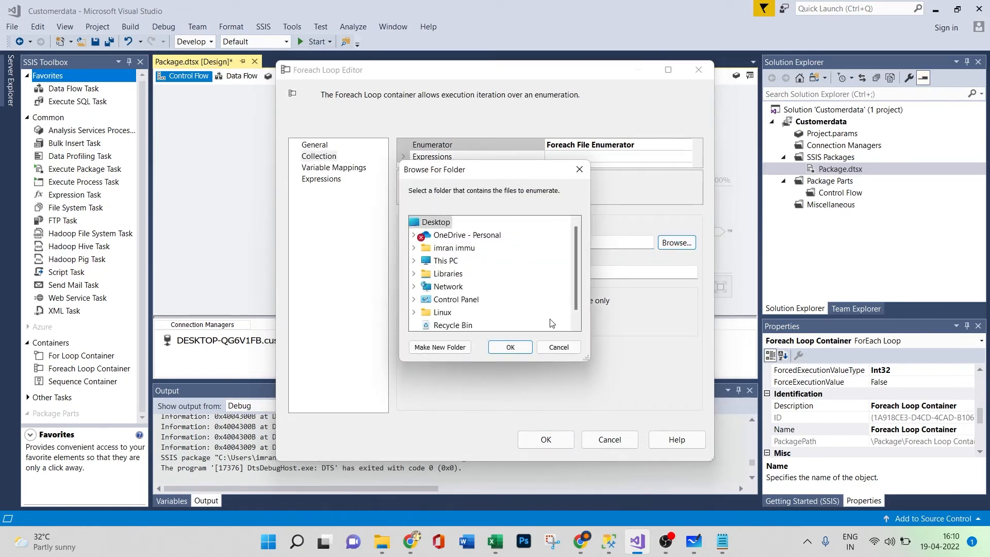
left_click(559, 346)
right_click(465, 243)
left_click(493, 299)
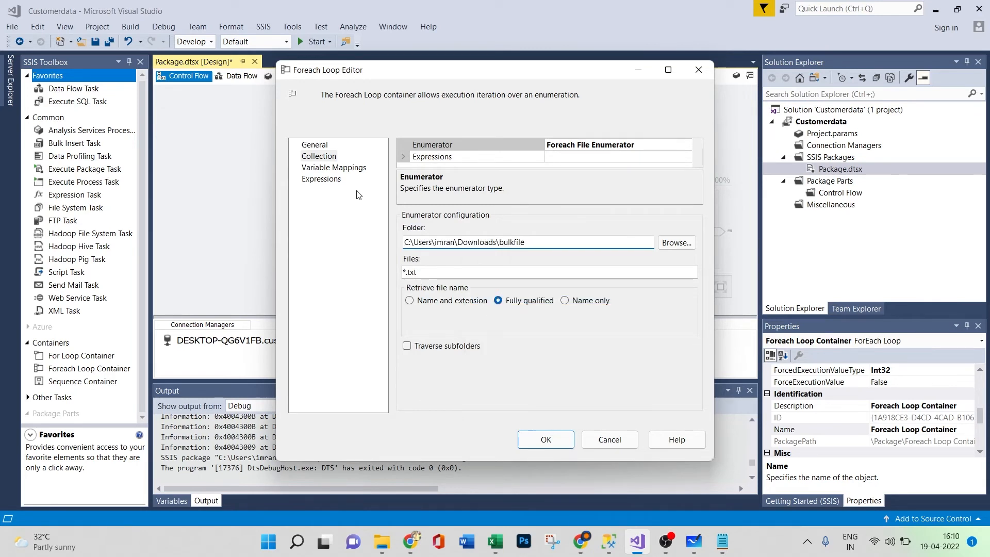
- Check the Foreach Loop Container's variable mappings, return to the collection settings and confirm the editor
left_click(343, 179)
left_click(345, 169)
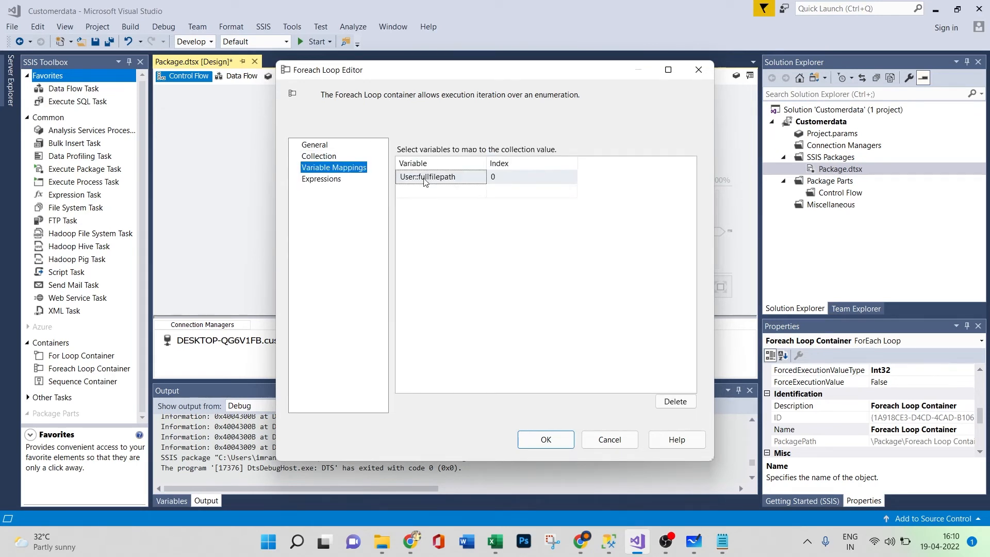
left_click(320, 156)
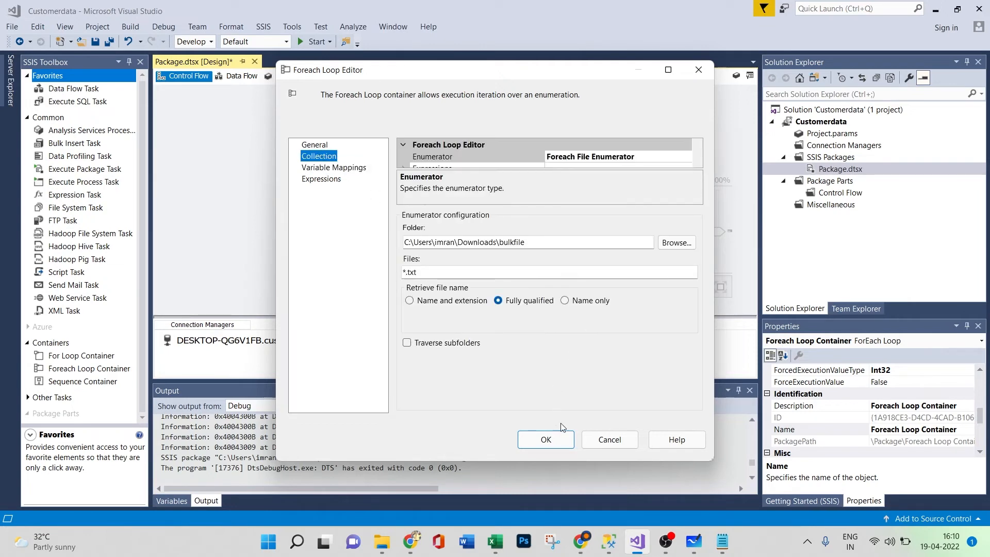
left_click(551, 437)
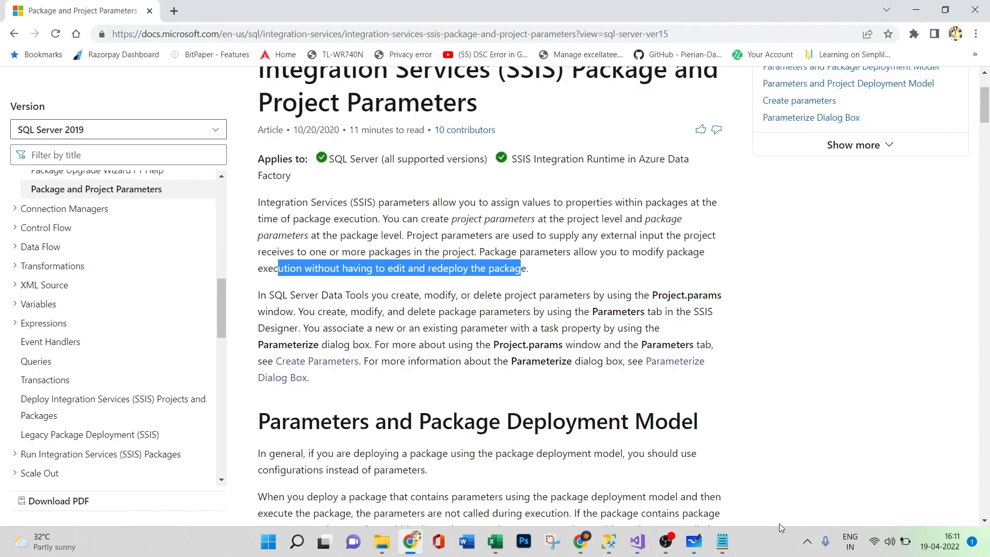
- Switch back to Visual Studio, reopen the Foreach Loop Container's editor to check its enumerator folder, and close it without changes
left_click(637, 541)
left_click(441, 137)
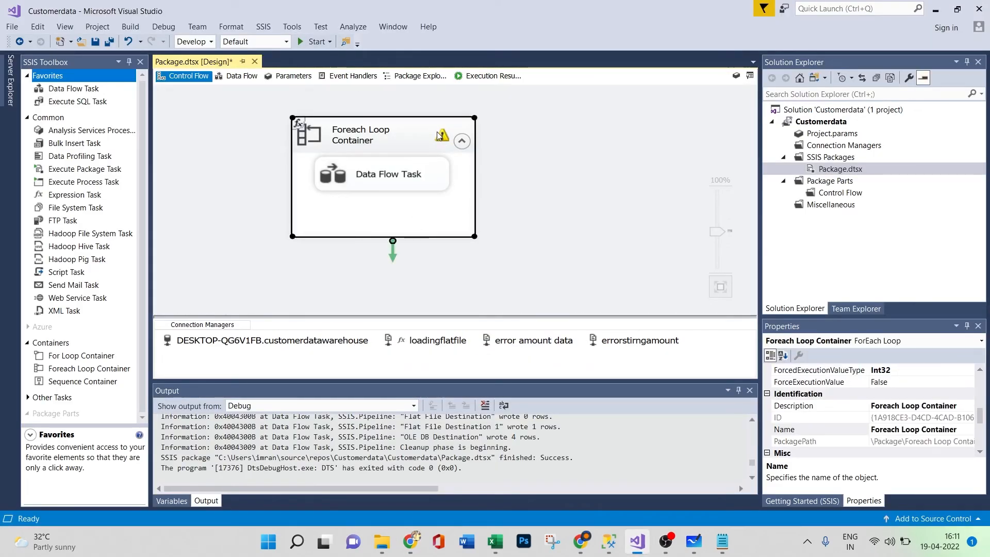
right_click(438, 134)
left_click(427, 135)
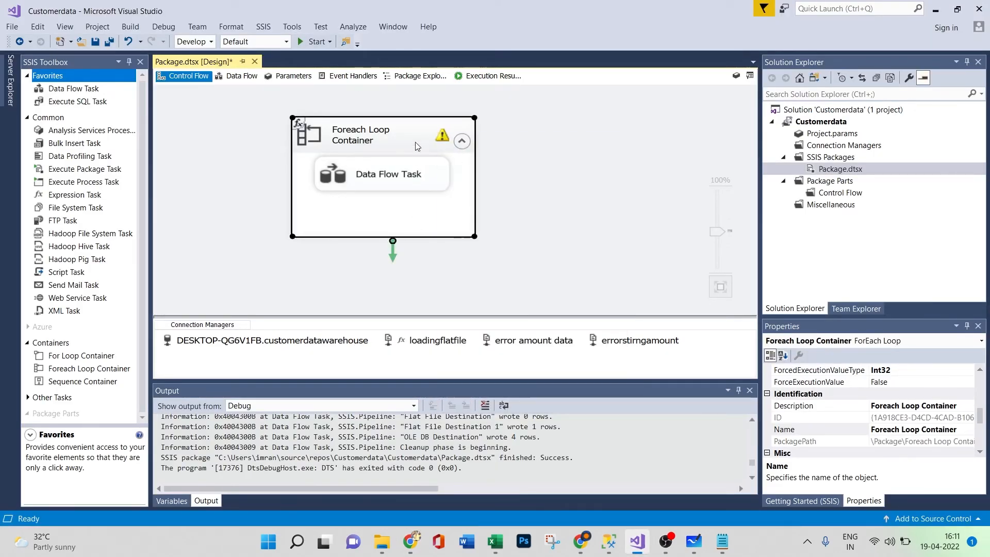
right_click(428, 133)
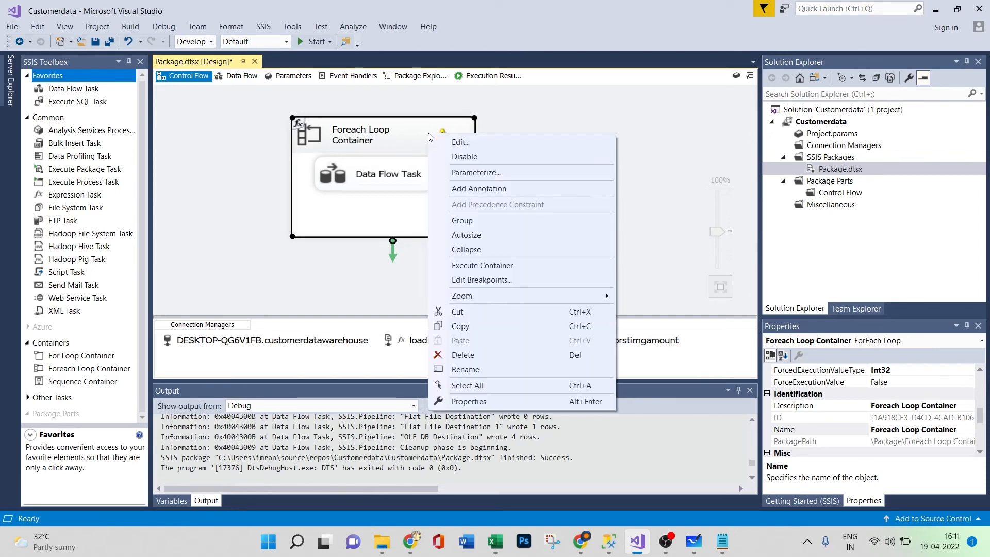
left_click(442, 140)
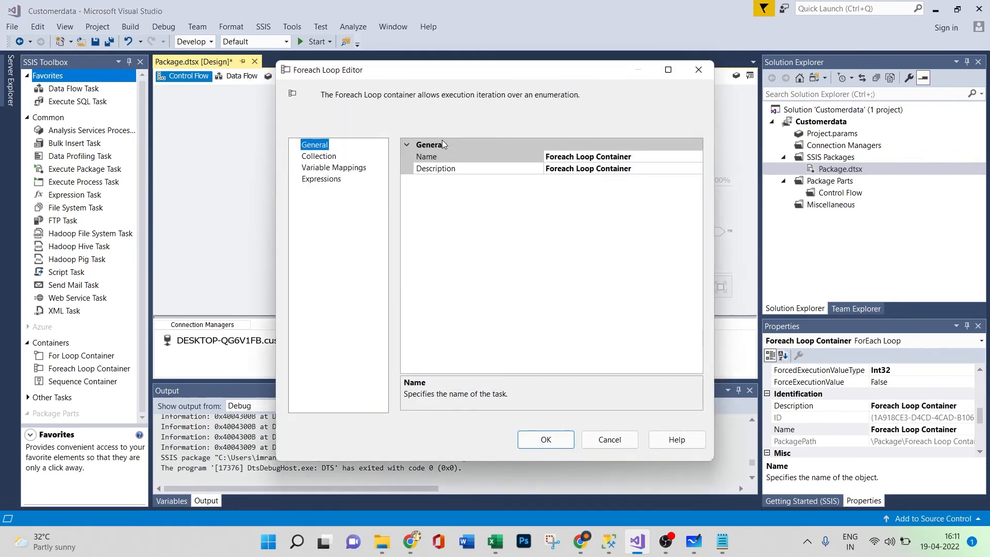
left_click(326, 157)
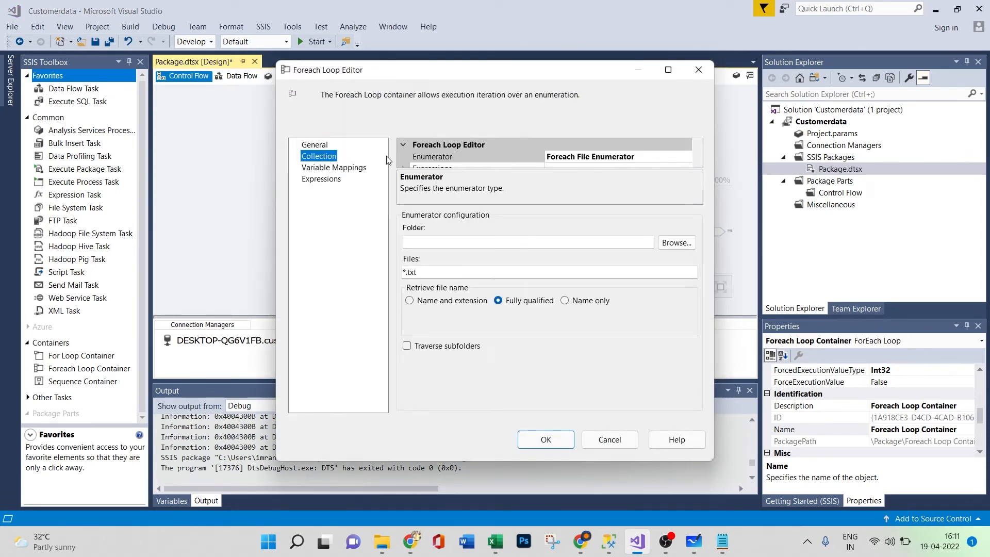
left_click(624, 436)
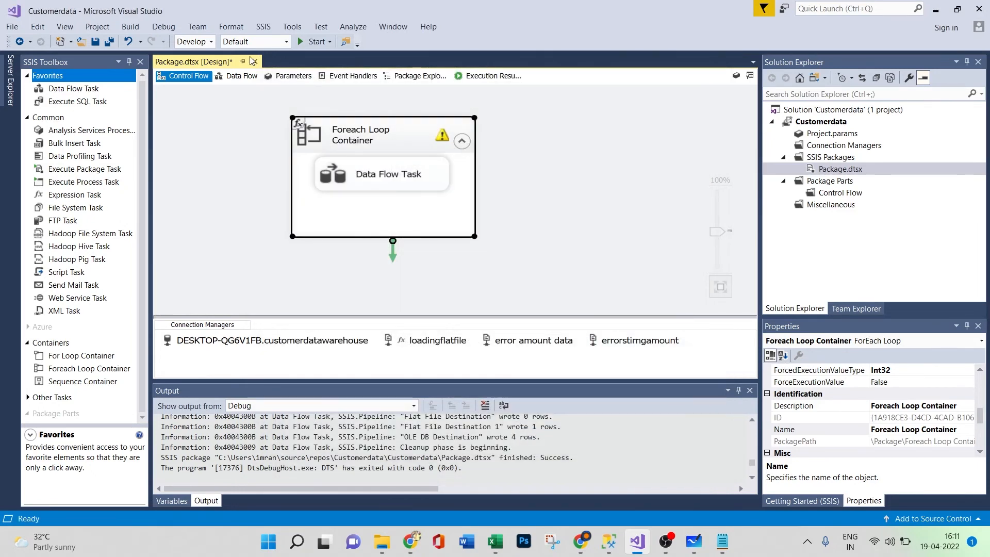
- Open the bulkfilepath package parameter's value for editing and copy the bulkfile folder's path from File Explorer
left_click(290, 78)
left_click(379, 122)
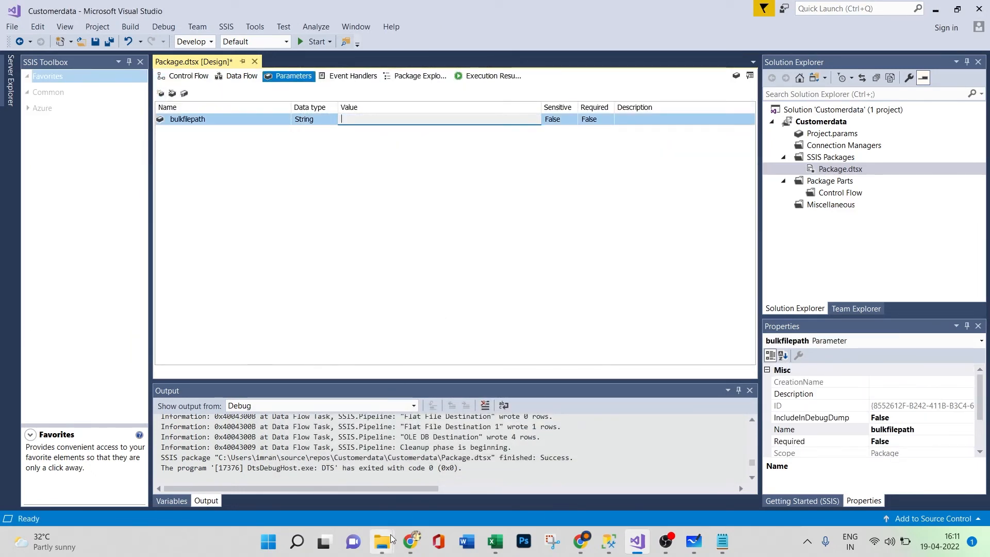
mouse_move(381, 542)
left_click(454, 472)
left_click(241, 66)
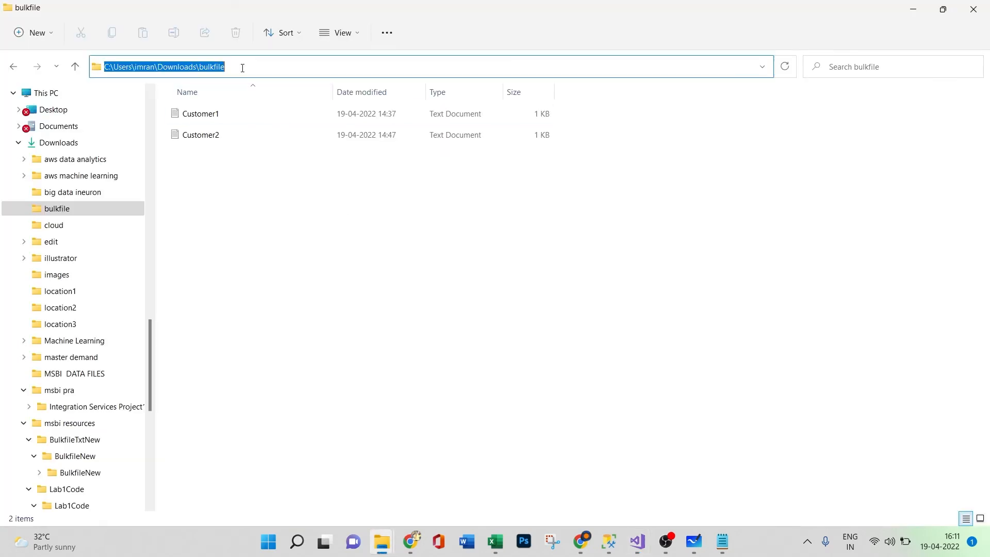
right_click(221, 66)
left_click(237, 106)
- Set the bulkfilepath parameter's value in Visual Studio to the copied Downloads\bulkfile path and save the package
mouse_move(638, 541)
left_click(644, 479)
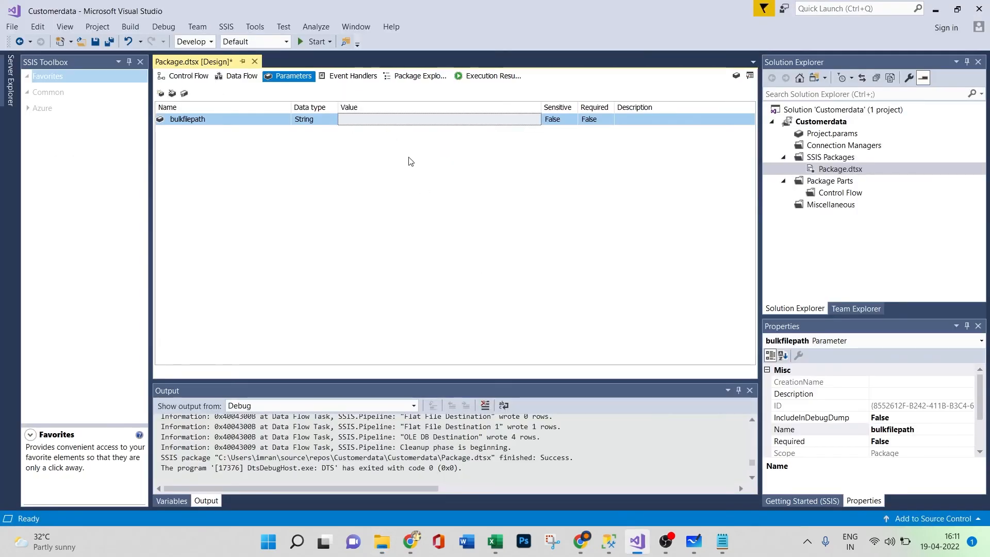
left_click(388, 120)
key("ctrl+v")
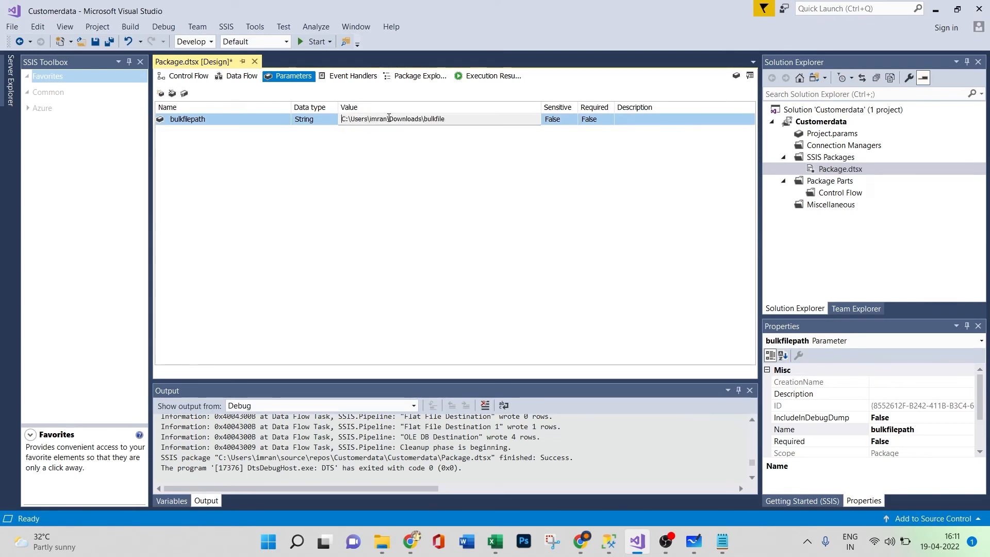
key("Return")
key("ctrl+s")
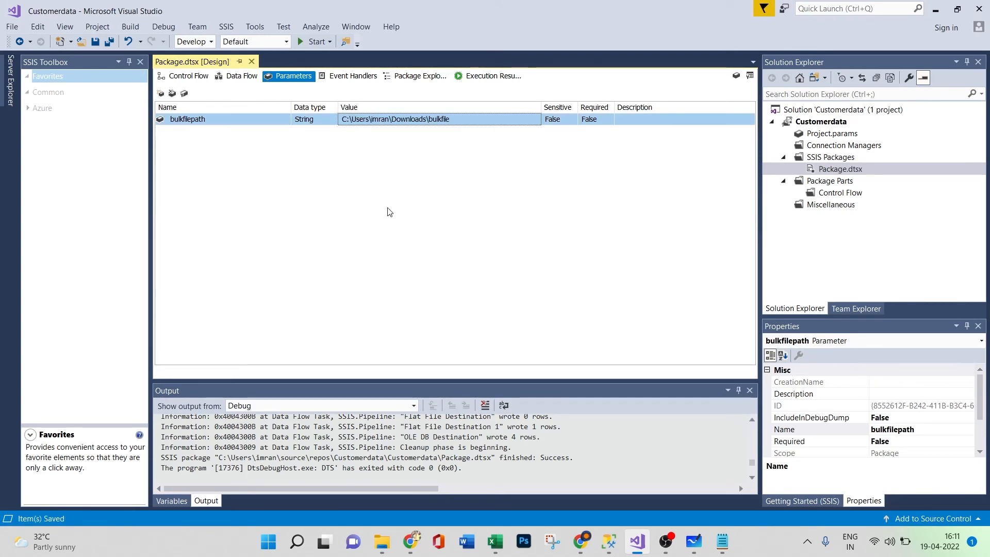
- Return to the package's control flow and check the warning on the Foreach Loop Container
left_click(171, 76)
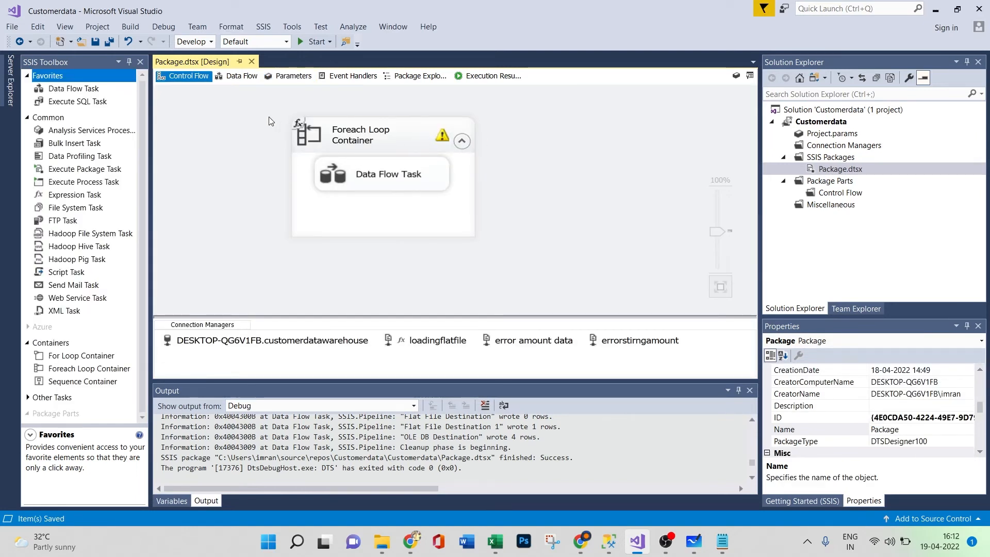
left_click(241, 76)
left_click(185, 76)
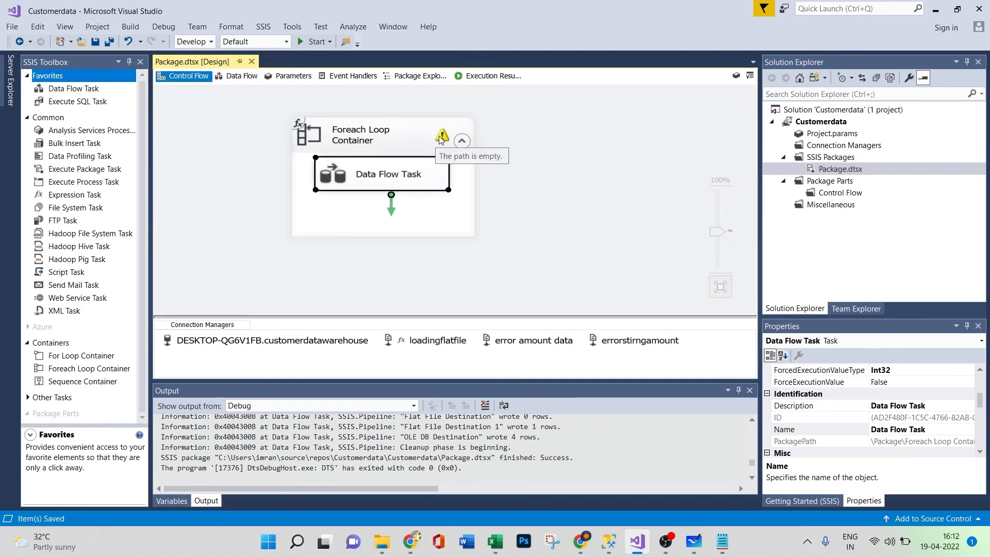
- Reopen the Foreach Loop Container's collection settings, check the enumerator's Directory property expression, and accept the expressions and the editor
left_click(441, 138)
double_click(441, 139)
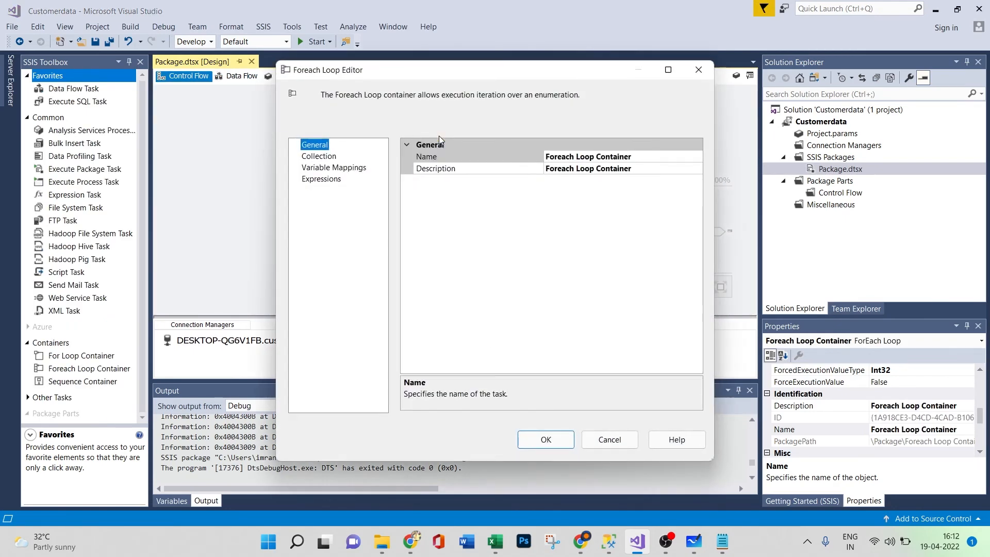
left_click(328, 156)
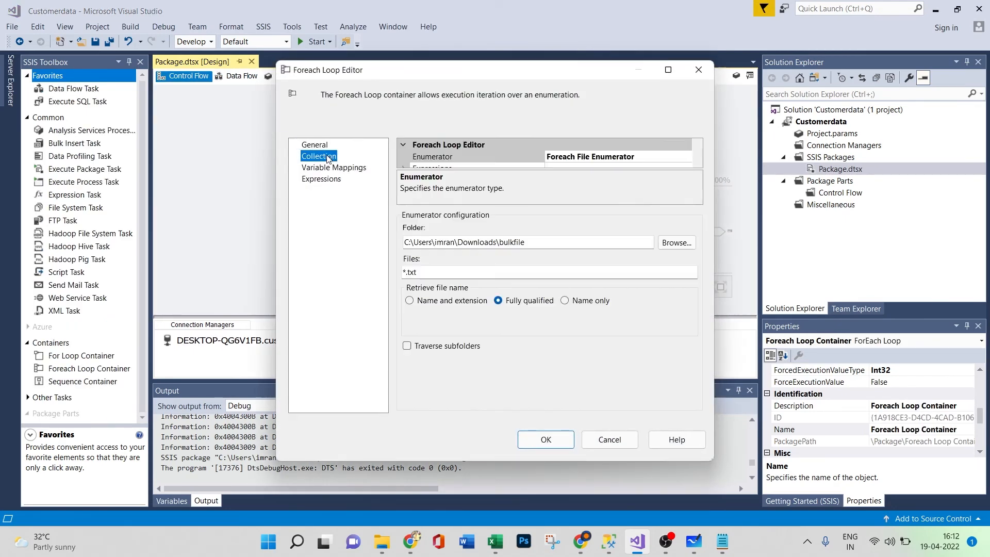
left_click(538, 167)
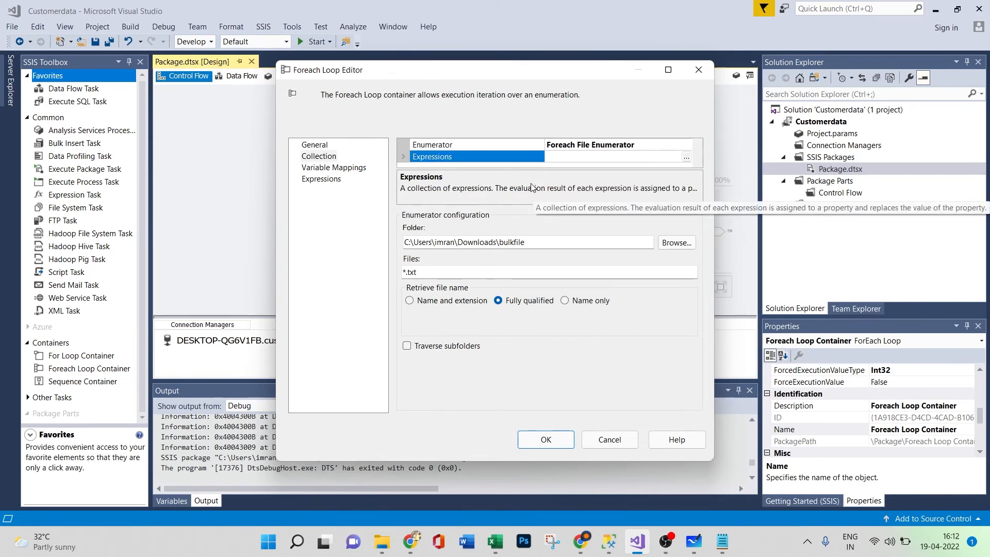
scroll(522, 197, "up", 1)
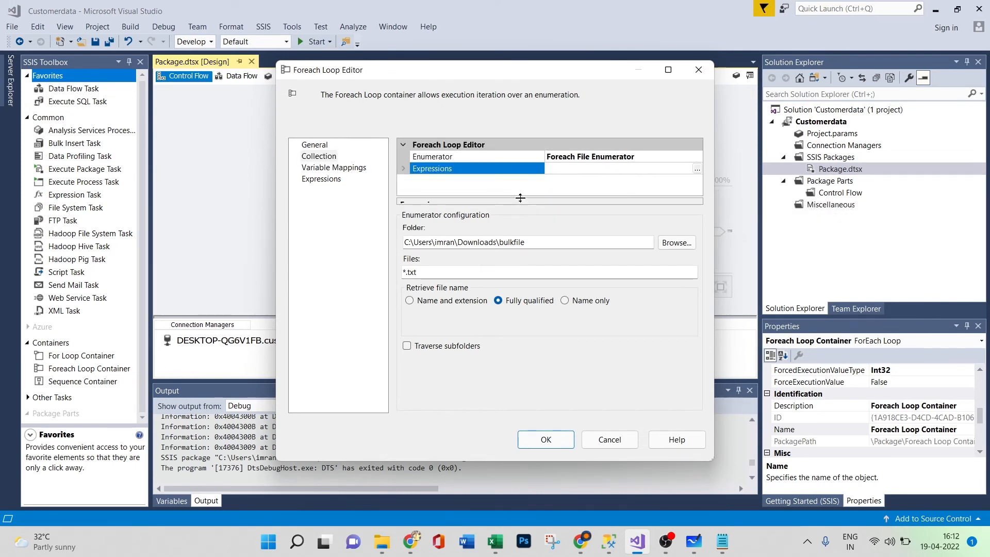
left_click(697, 168)
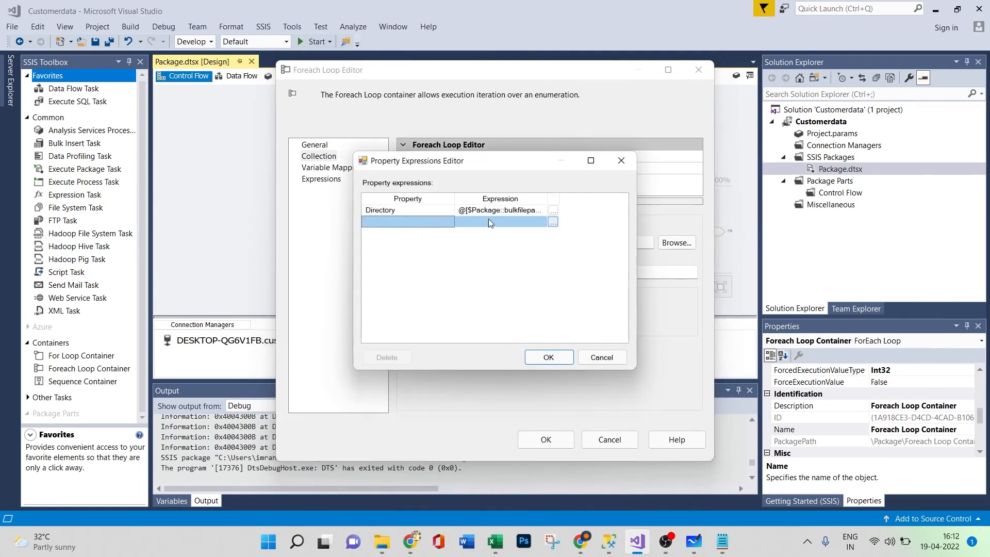
left_click(434, 211)
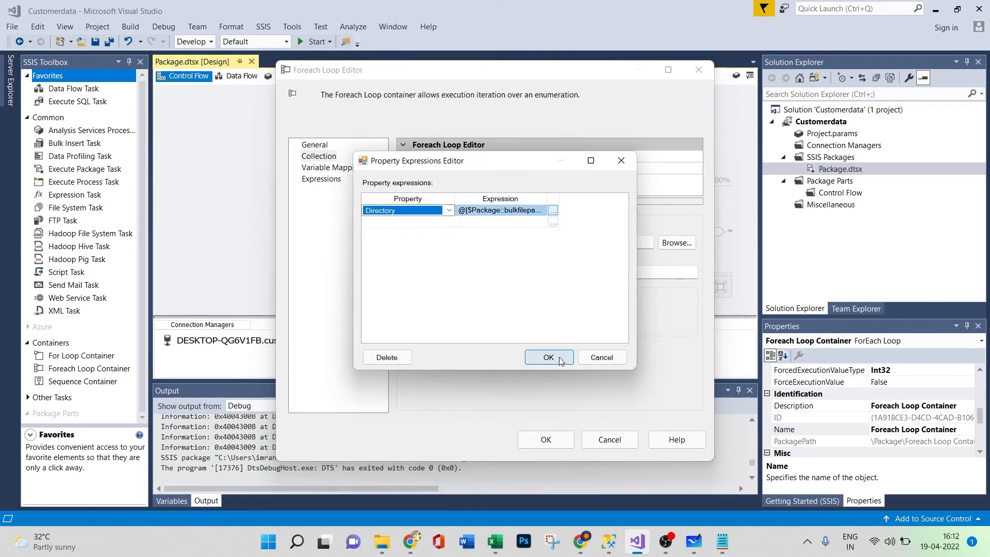
left_click(557, 358)
left_click(545, 438)
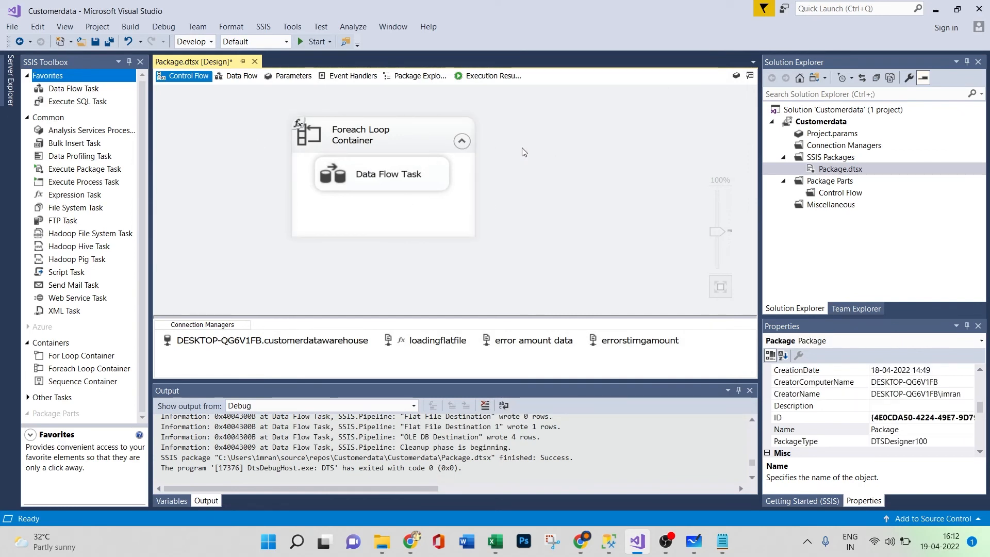
- Review the bulkfilepath package parameter, compare it with the bulkfile folder in File Explorer, and return to Visual Studio
left_click(292, 77)
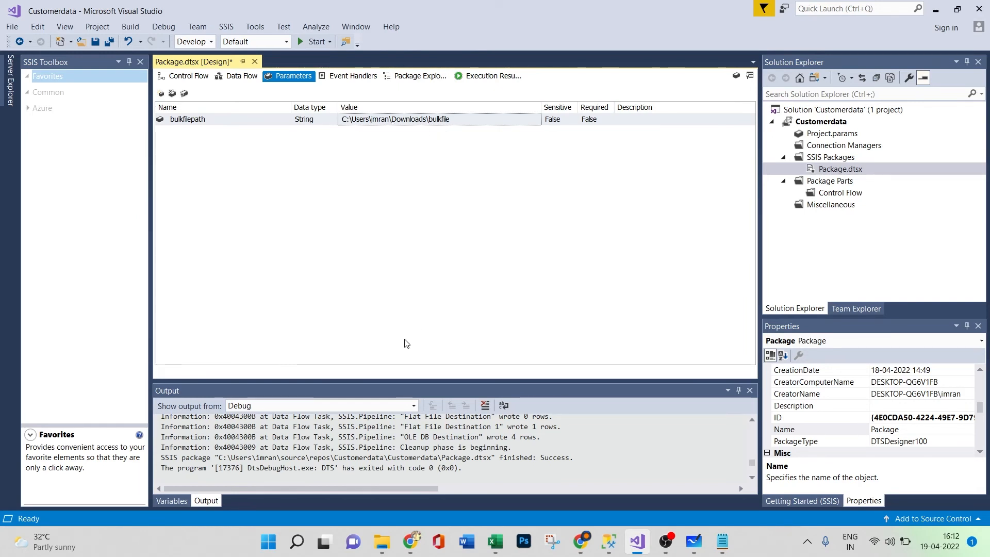
mouse_move(382, 541)
left_click(436, 452)
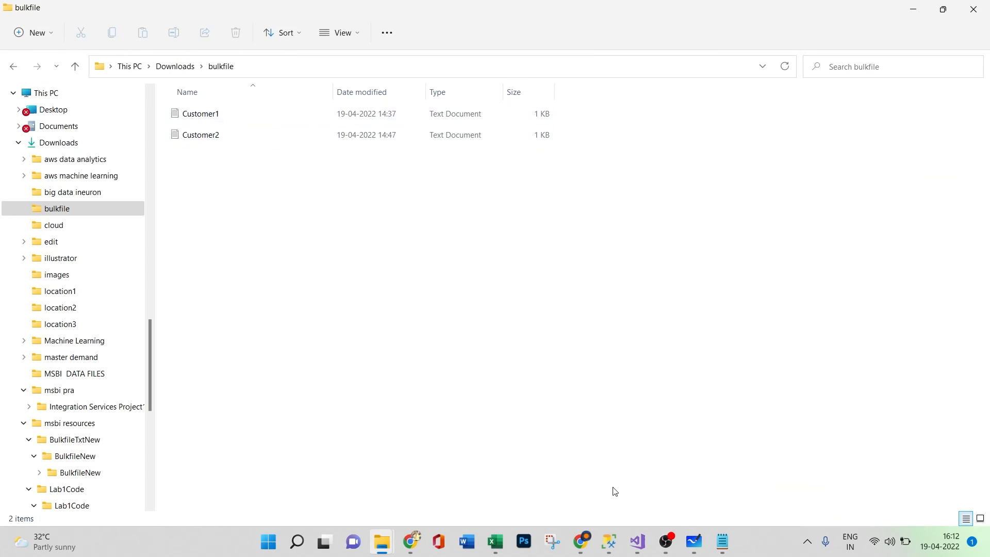
mouse_move(637, 540)
left_click(631, 482)
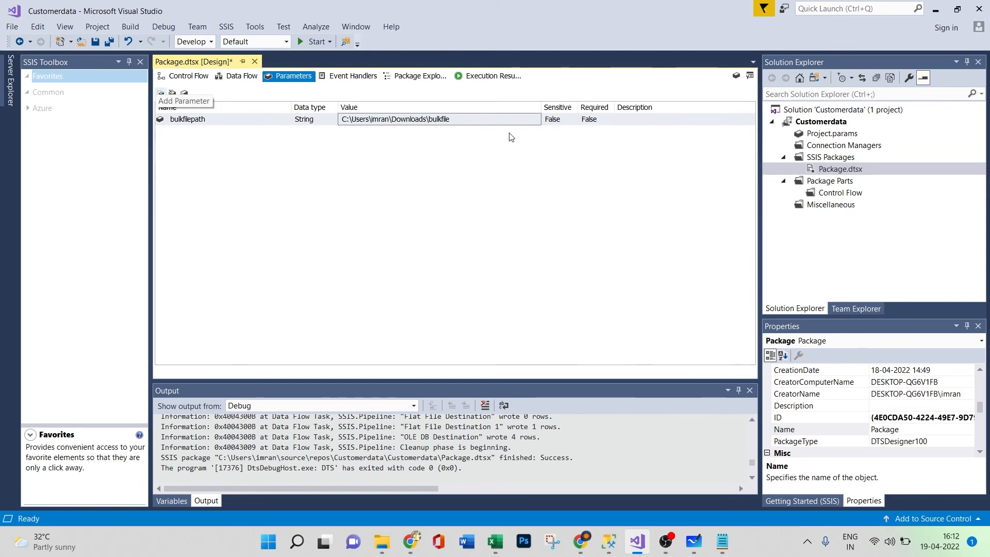
- Return to the control flow, recheck the Foreach Loop Container's Directory expression, and close both dialogs without changing anything
left_click(194, 79)
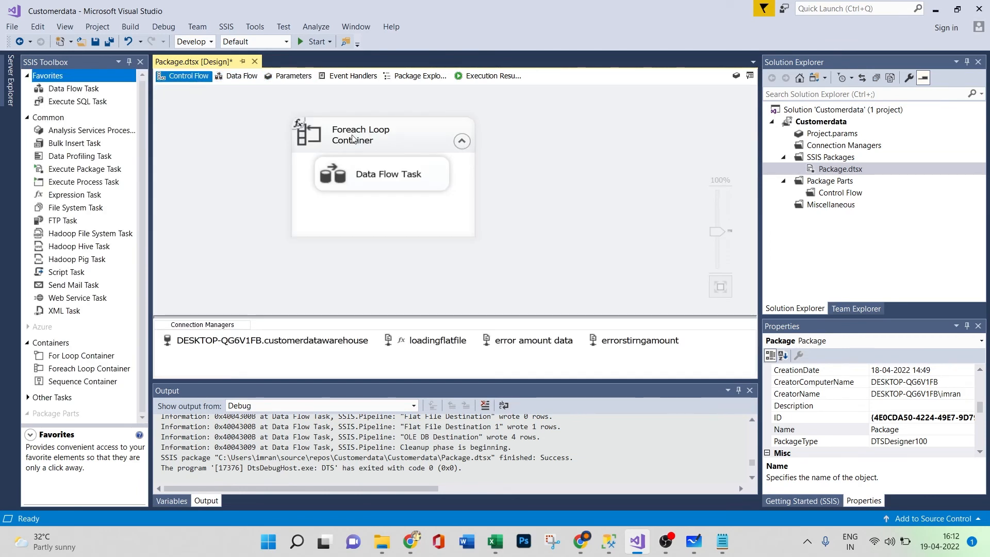
right_click(445, 134)
left_click(459, 138)
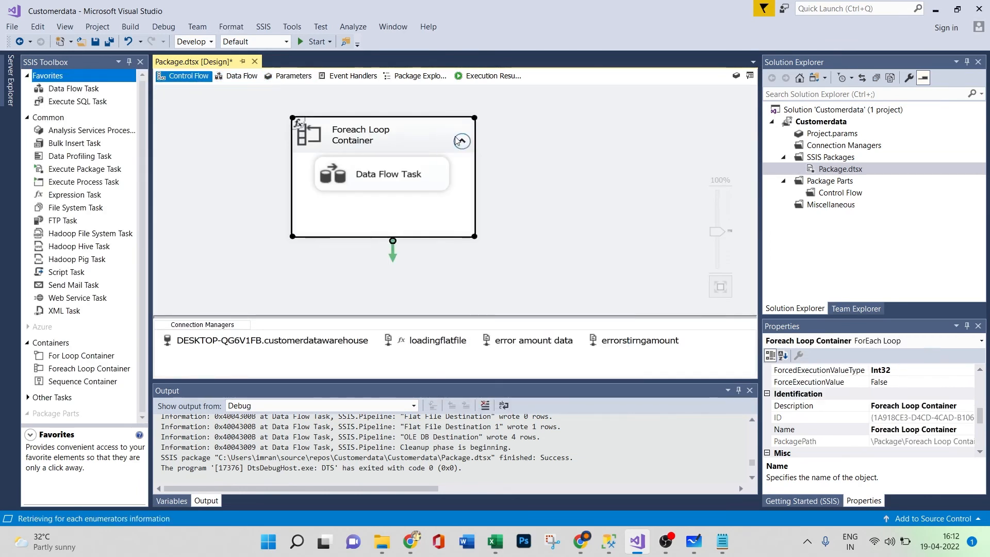
left_click(324, 156)
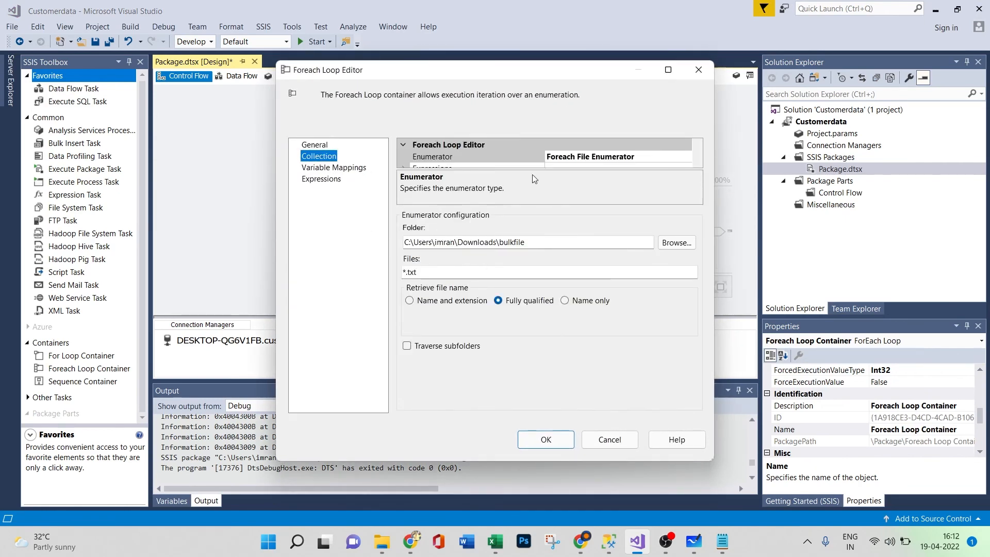
left_click_drag(528, 166, 528, 202)
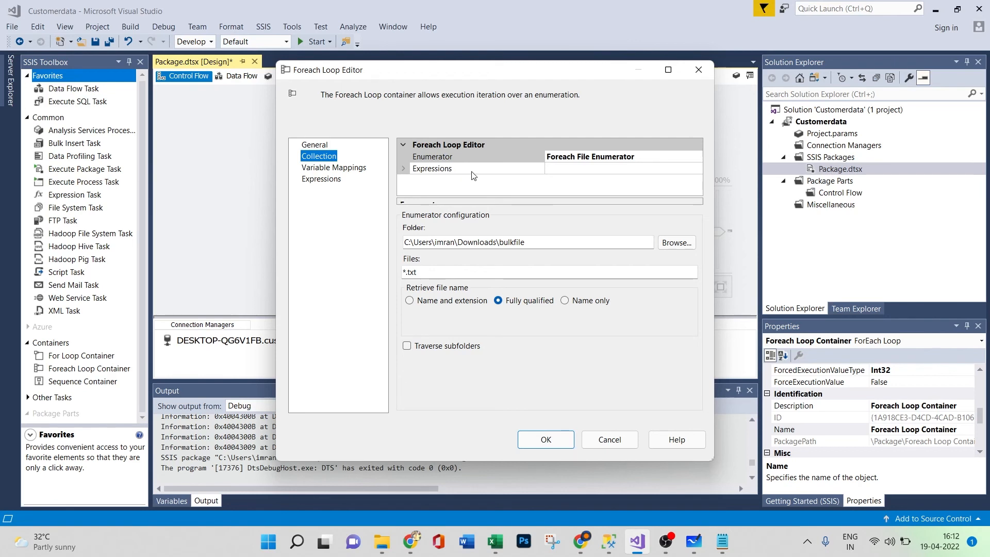
left_click(691, 169)
left_click(697, 168)
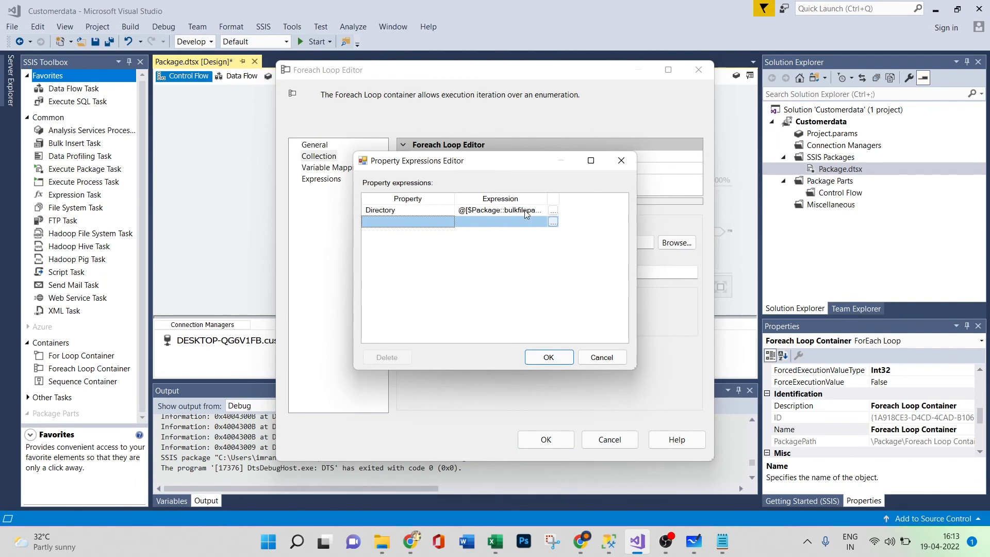
left_click(604, 361)
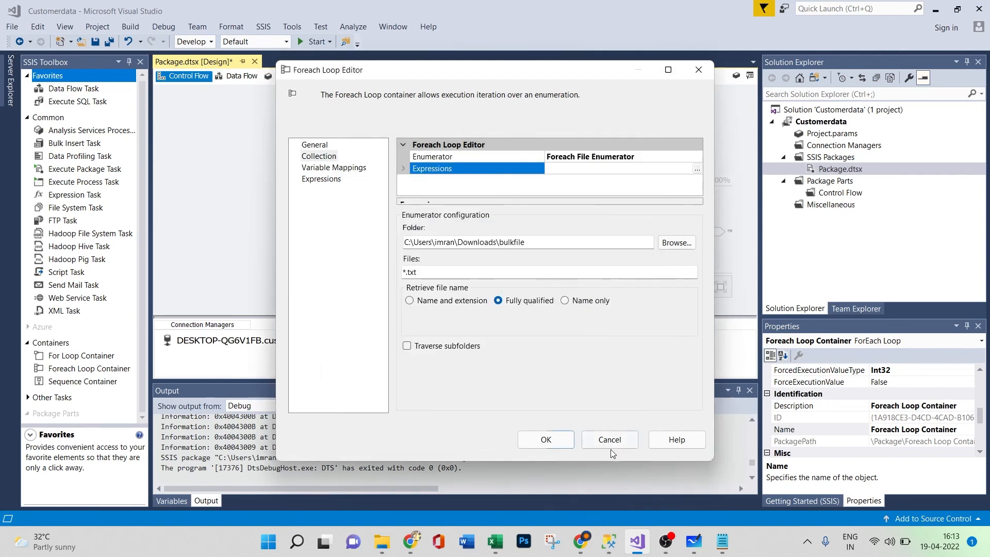
key("Return")
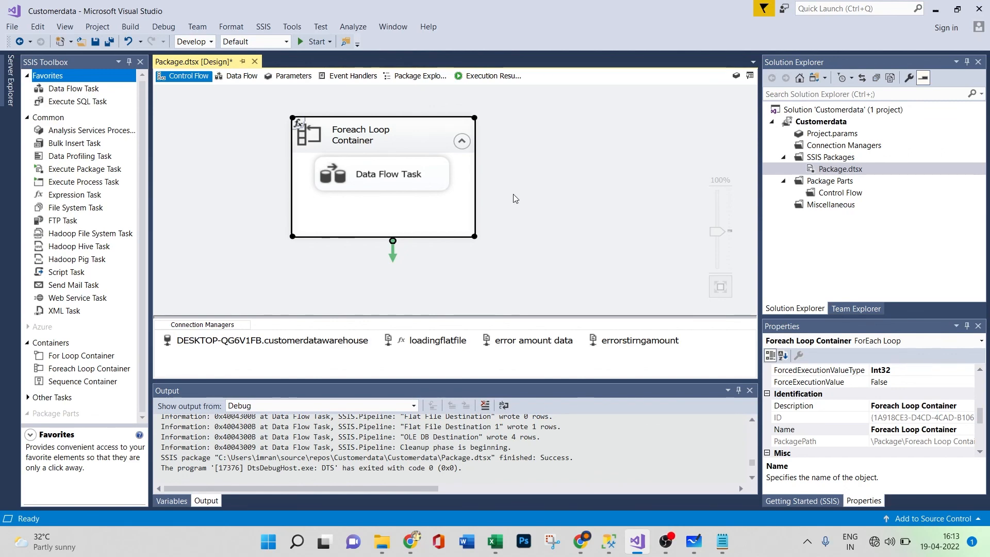
- Run the SSIS package and switch to SQL Server Management Studio
left_click(312, 44)
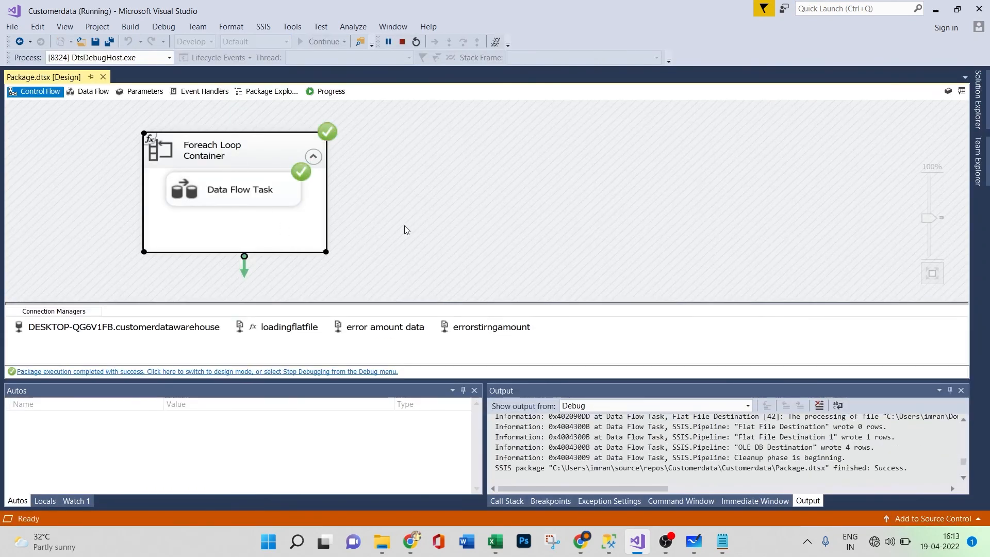
mouse_move(609, 541)
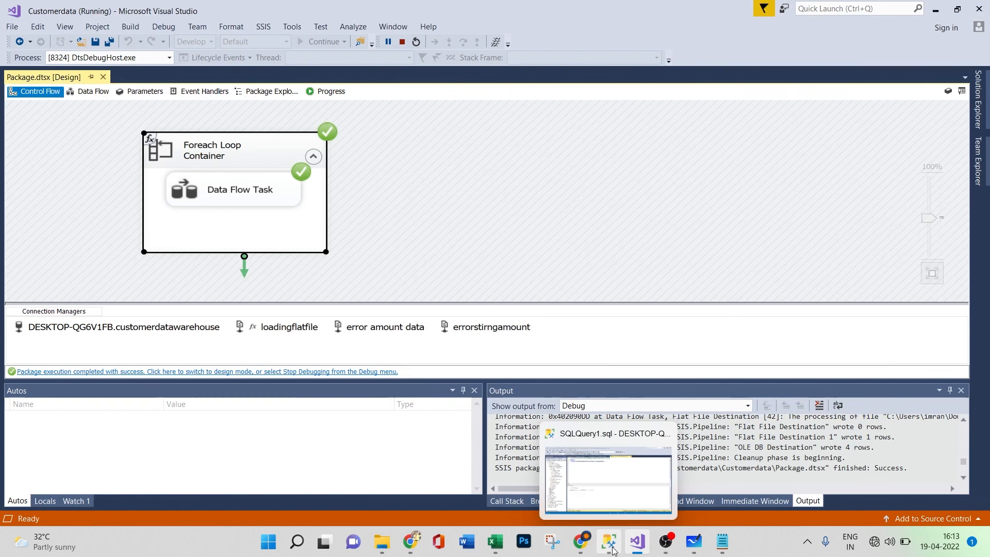
left_click(615, 484)
left_click(263, 169)
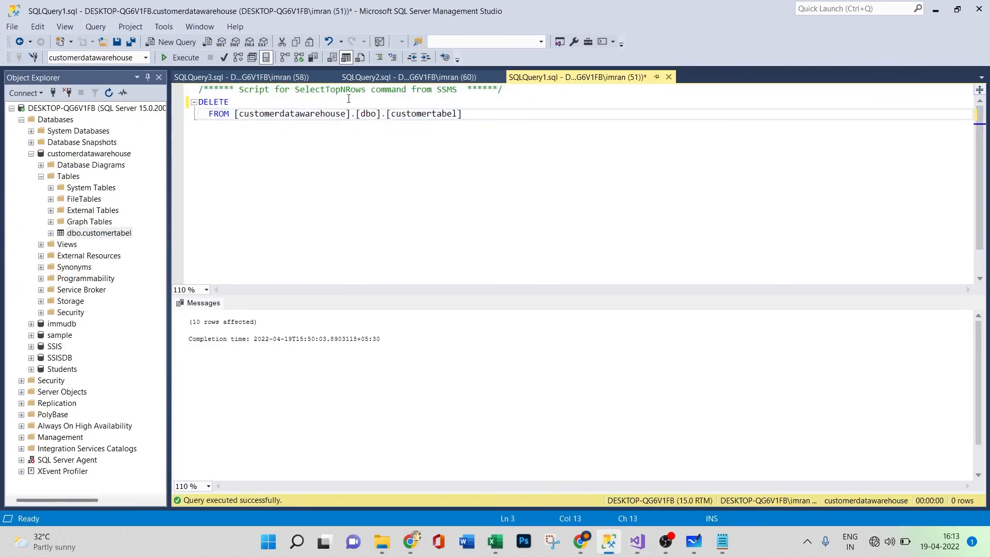
- Rerun the SELECT TOP (1000) query on dbo.customertabel in SQLQuery2.sql to check the loaded rows
left_click(360, 79)
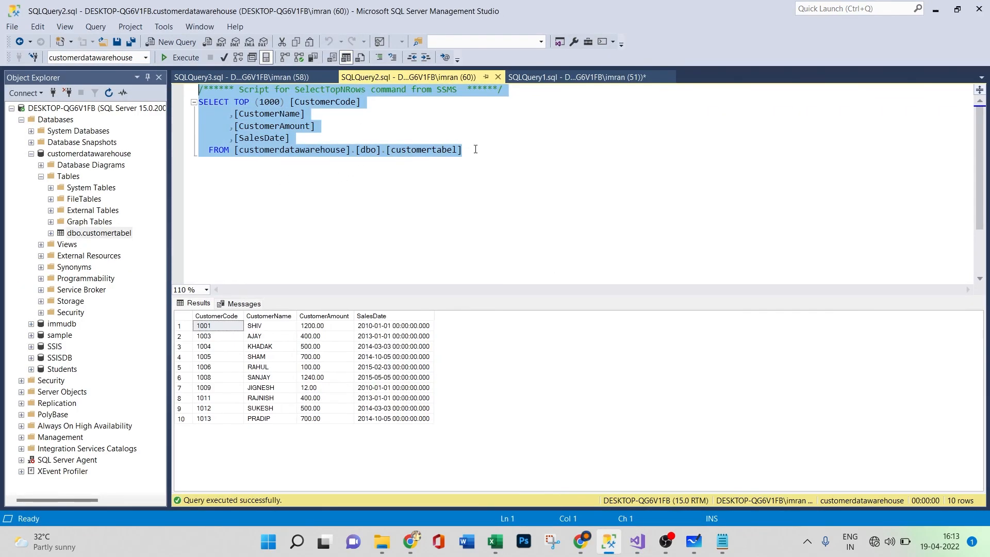
left_click_drag(475, 149, 198, 102)
left_click(182, 61)
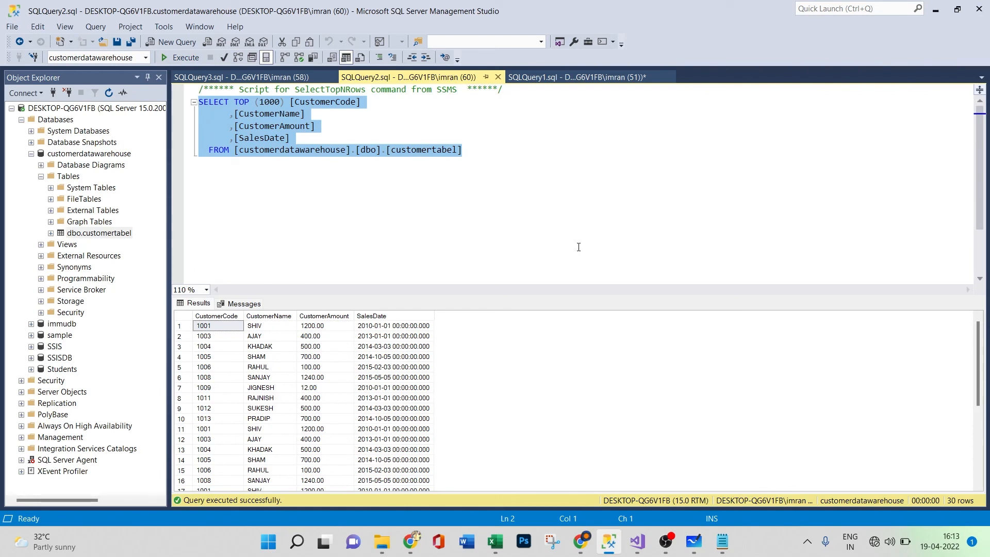
- Start a new line below the SELECT query in SQLQuery2.sql
left_click(503, 159)
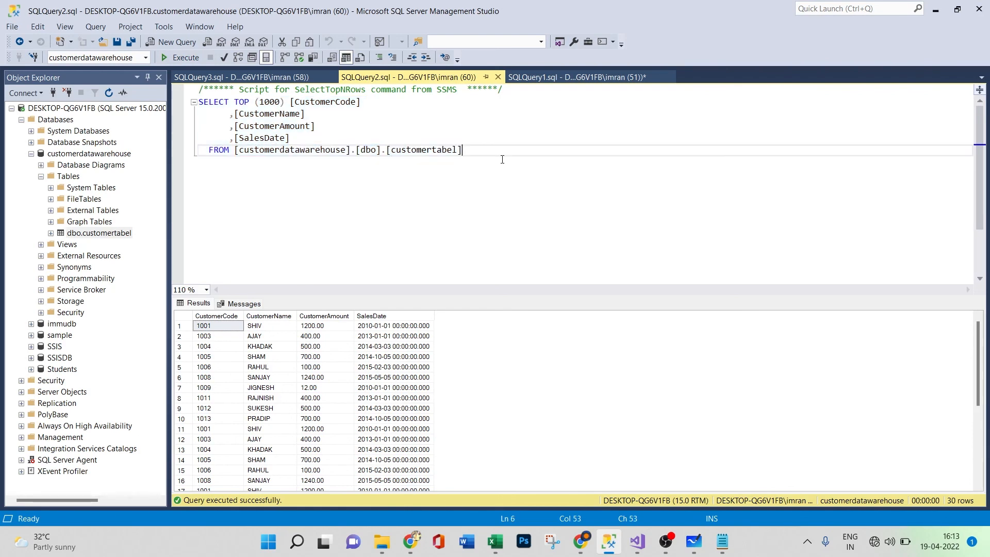
key("Return")
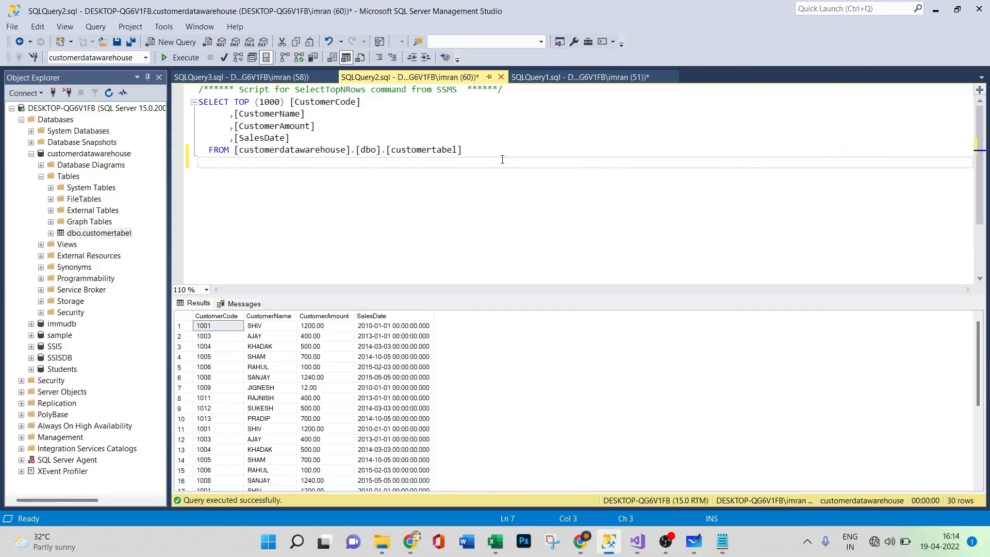